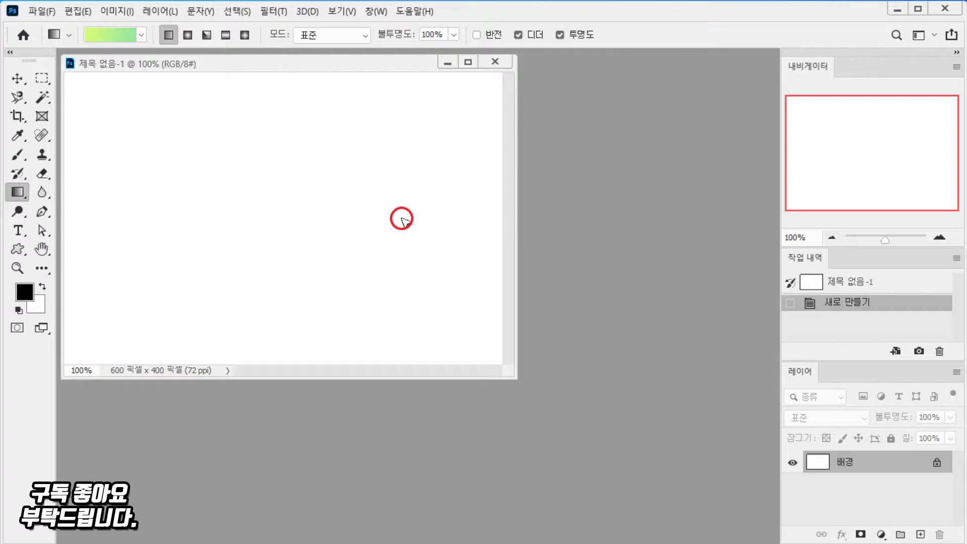
Step: Paint a closed, thick black ring on the blank white canvas with the Brush tool
click(45, 98)
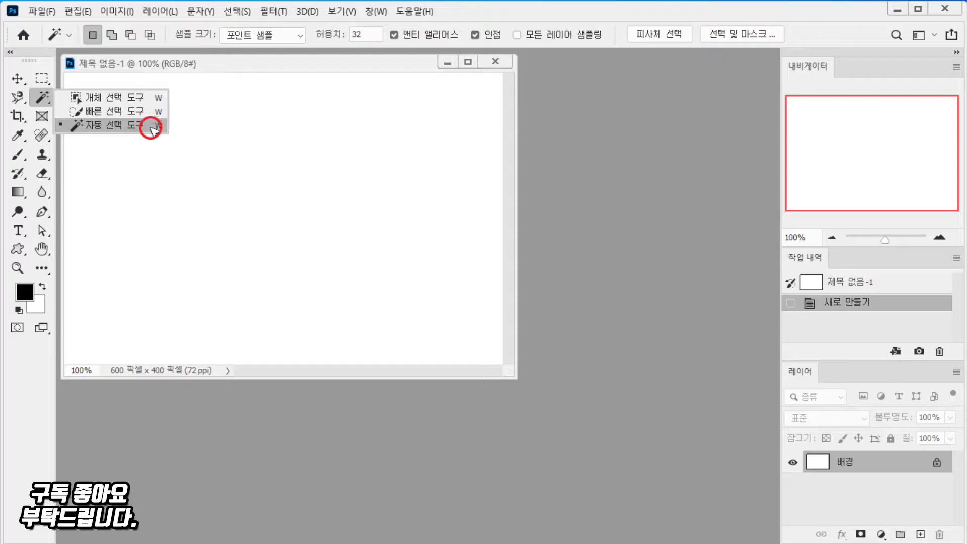
click(119, 125)
click(22, 155)
mouse_move(215, 229)
mouse_down()
mouse_move(164, 211)
mouse_move(180, 133)
mouse_move(355, 139)
mouse_move(400, 224)
mouse_move(305, 254)
mouse_move(207, 246)
mouse_up()
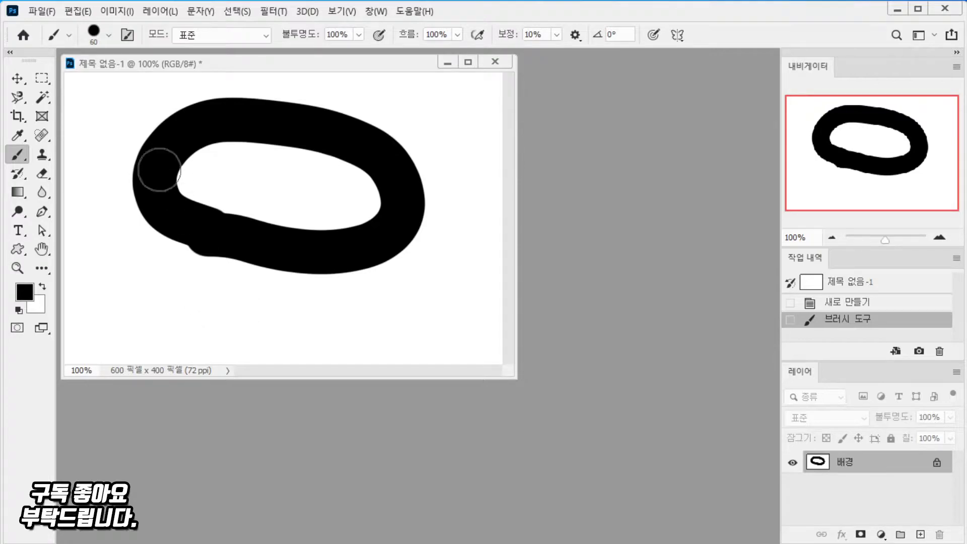
Step: Select the white area inside the ring, the black ring itself and the white area outside it in turn with the Magic Wand
click(42, 98)
click(294, 204)
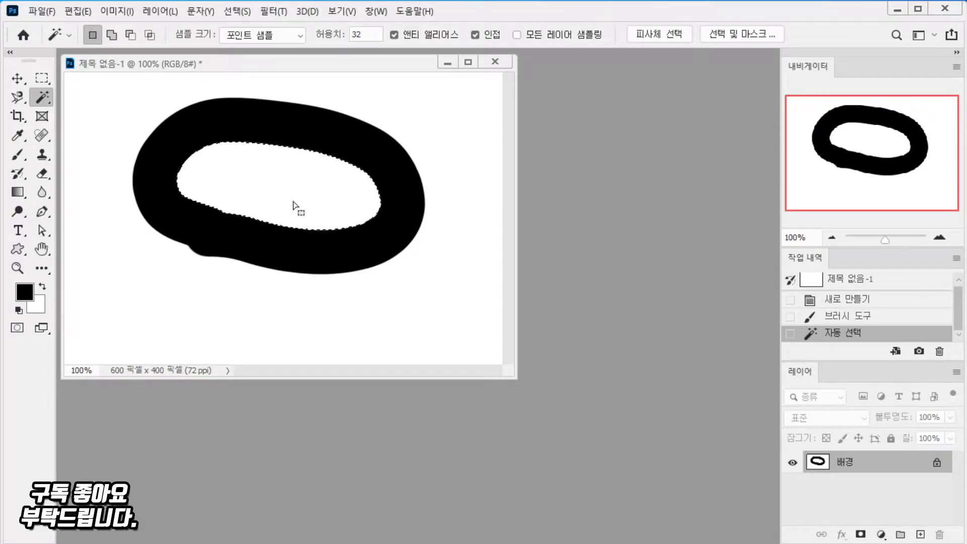
key(ctrl+d)
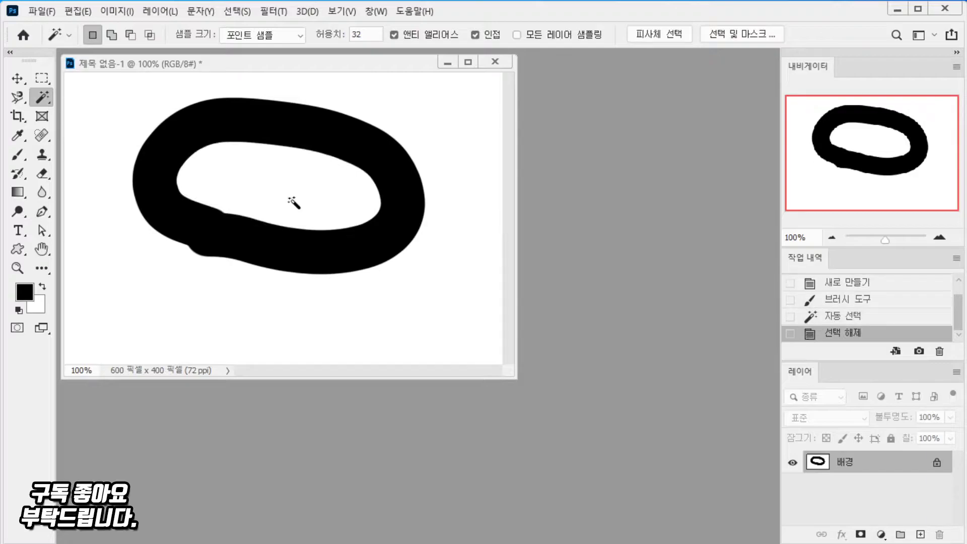
click(285, 123)
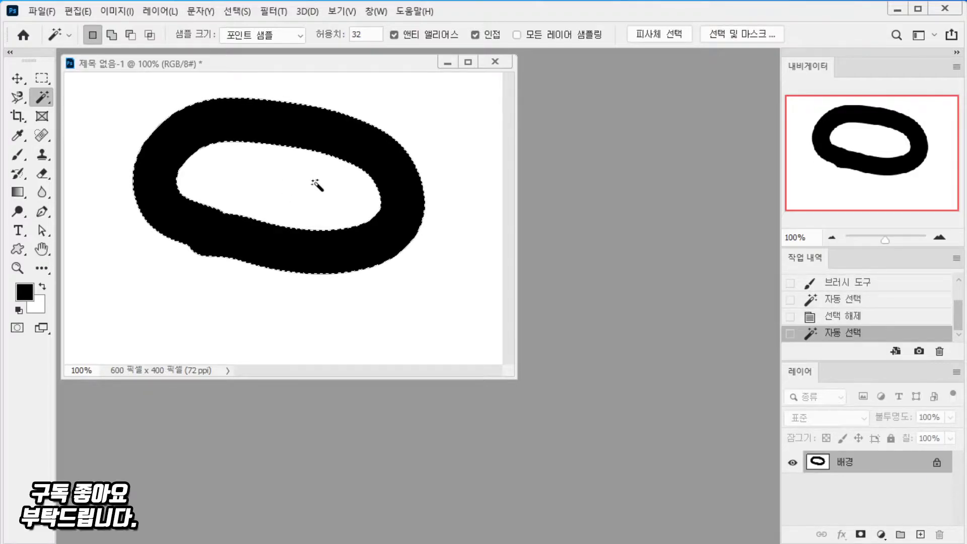
key(ctrl+d)
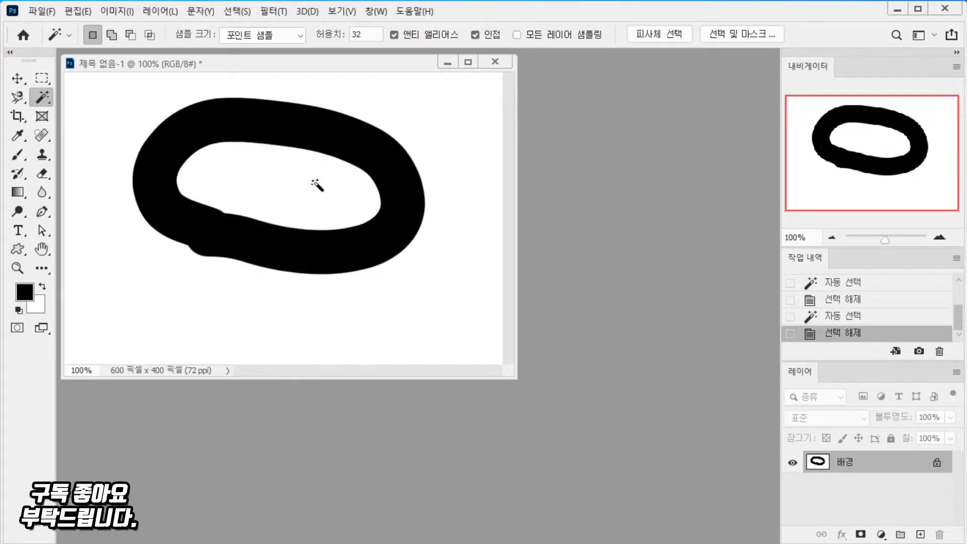
click(430, 116)
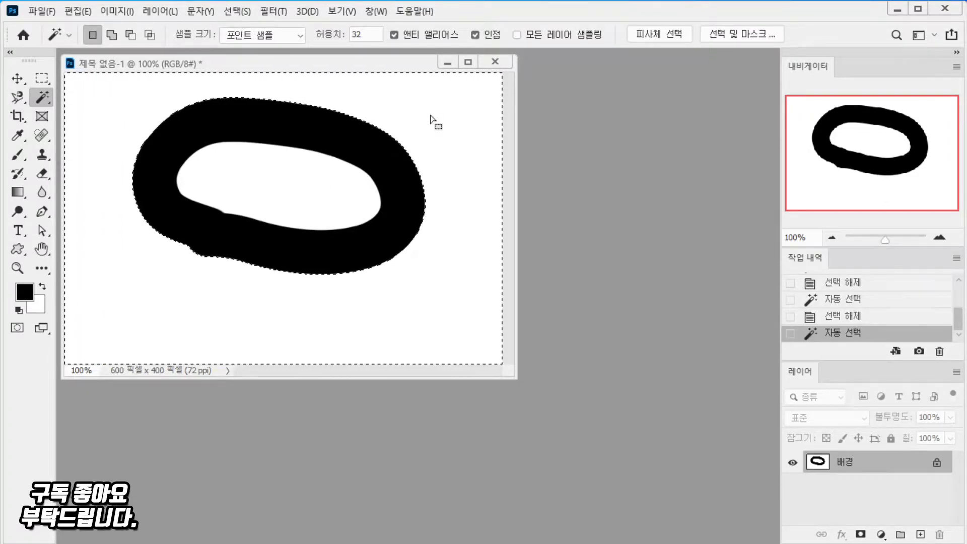
Step: On a restored blank canvas, paint an open black arch and select the surrounding white area with the Magic Wand
scroll(845, 315, up, 5)
click(845, 305)
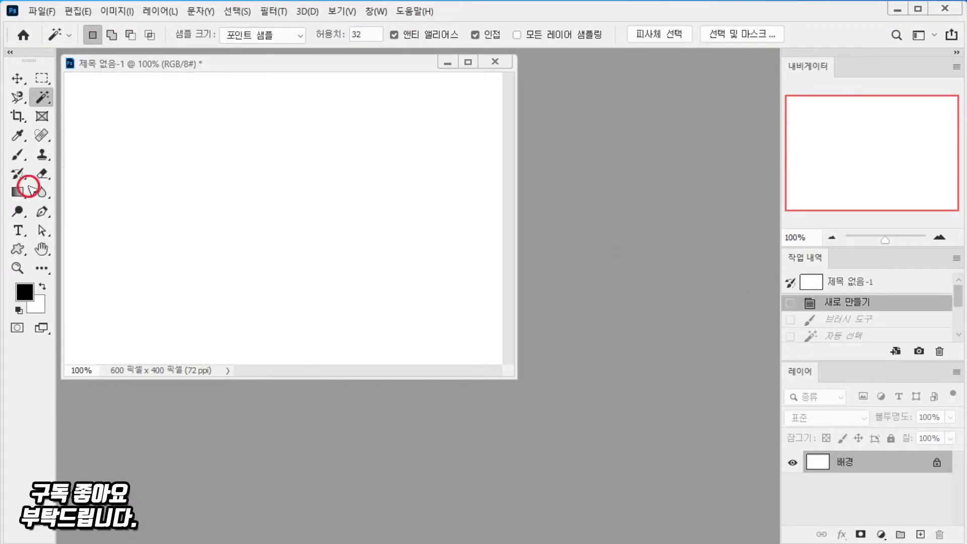
click(18, 154)
mouse_move(210, 279)
mouse_down()
mouse_move(201, 191)
mouse_move(288, 142)
mouse_move(402, 205)
mouse_move(372, 299)
mouse_up()
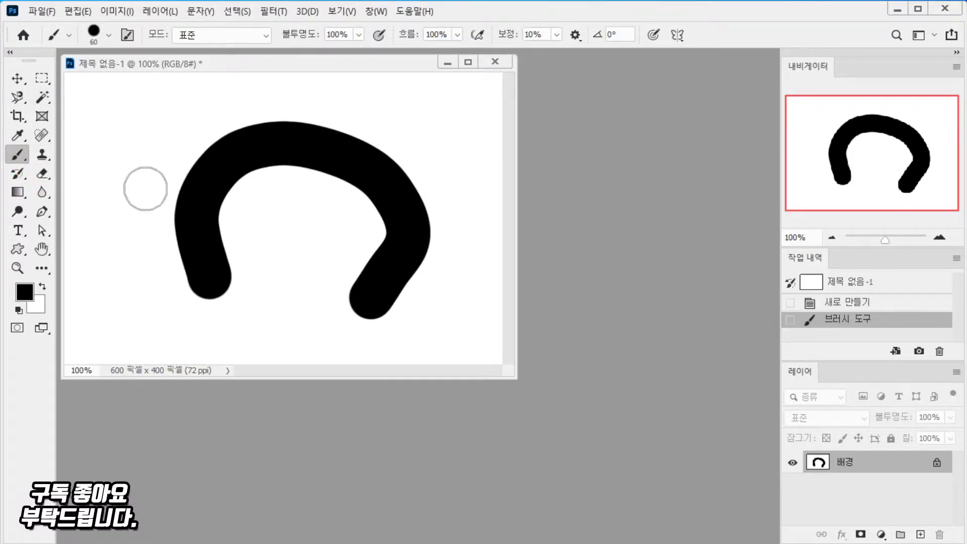
click(42, 99)
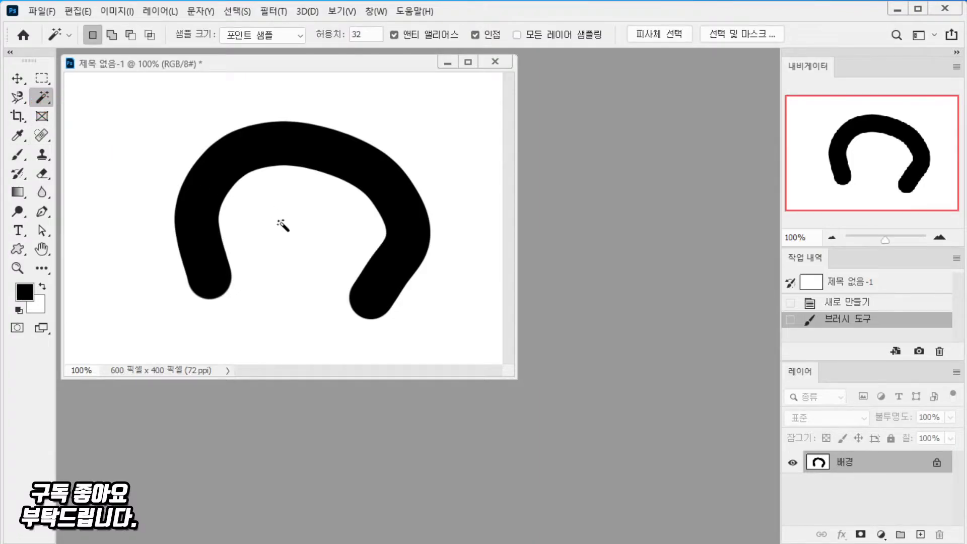
click(287, 235)
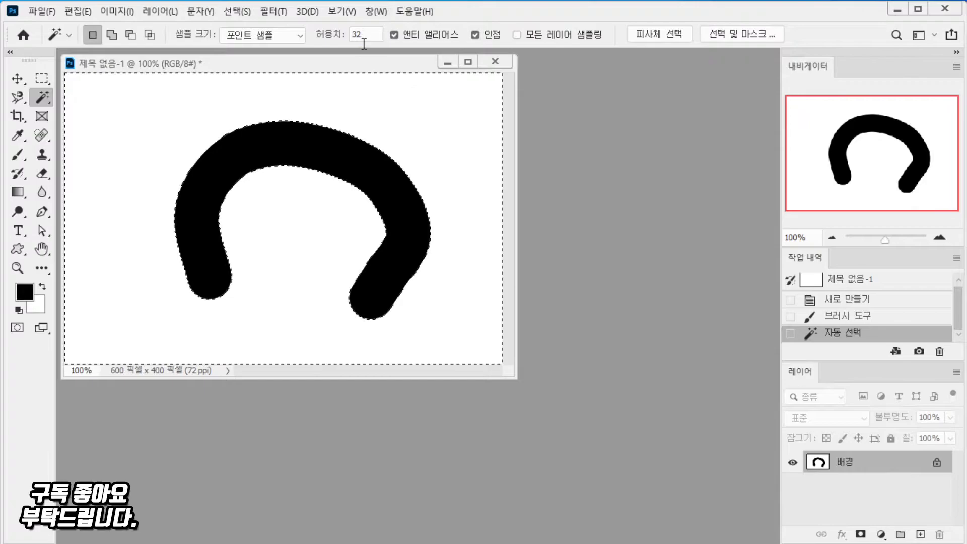
Step: Revert the document to its blank state and fill it with a linear gradient from black at the top to white at the bottom
click(851, 282)
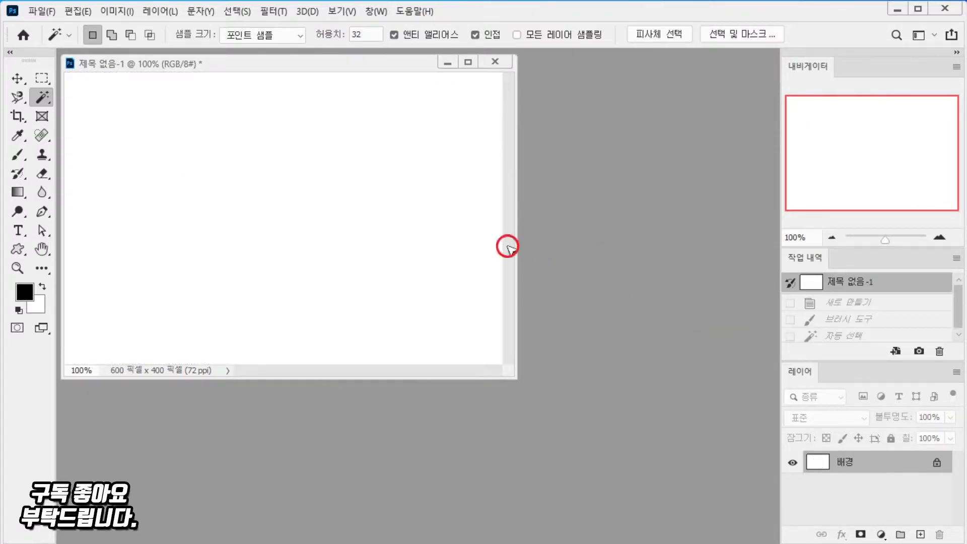
click(18, 192)
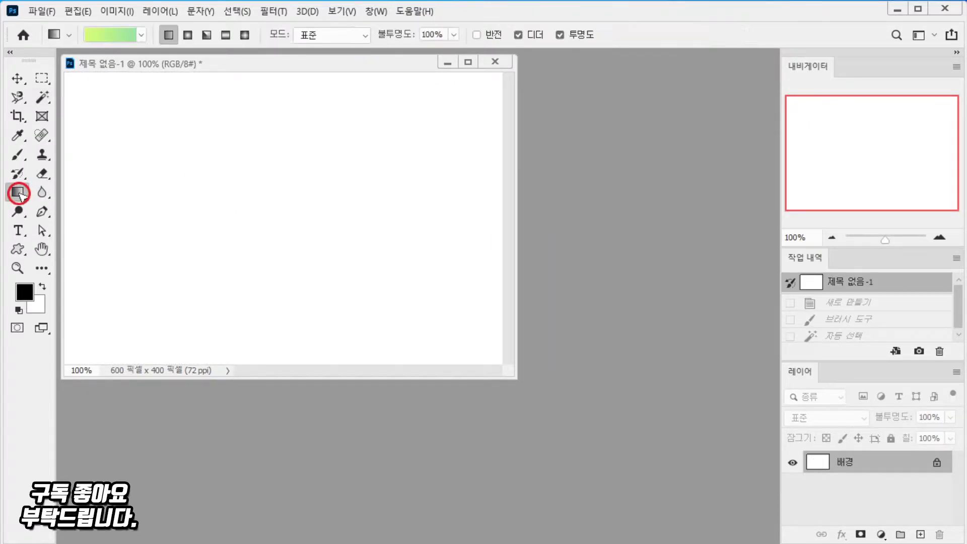
click(142, 35)
click(63, 65)
drag(306, 93, 323, 334)
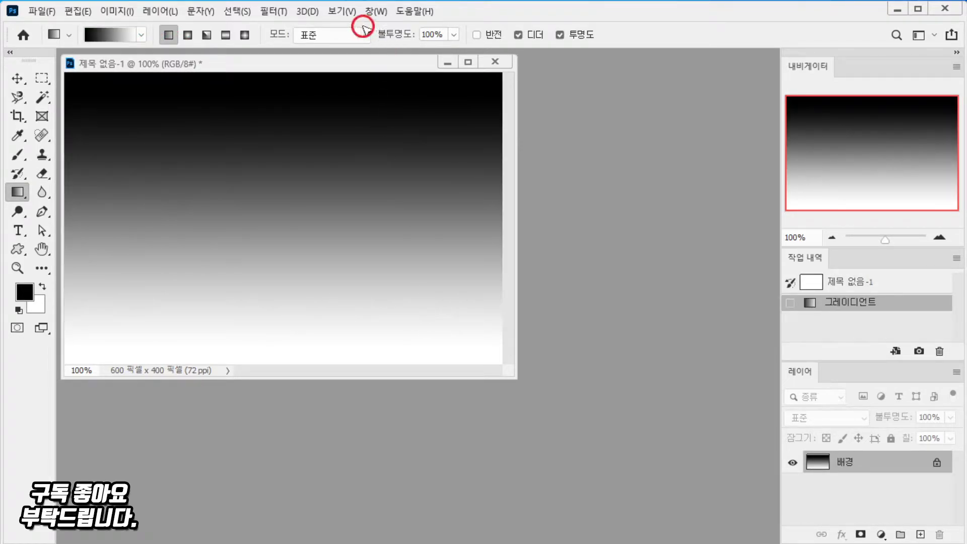
Step: Set the Magic Wand tolerance to 10, select the white band at the gradient's lower edge, and clear the selection
click(43, 97)
double_click(362, 34)
text(10)
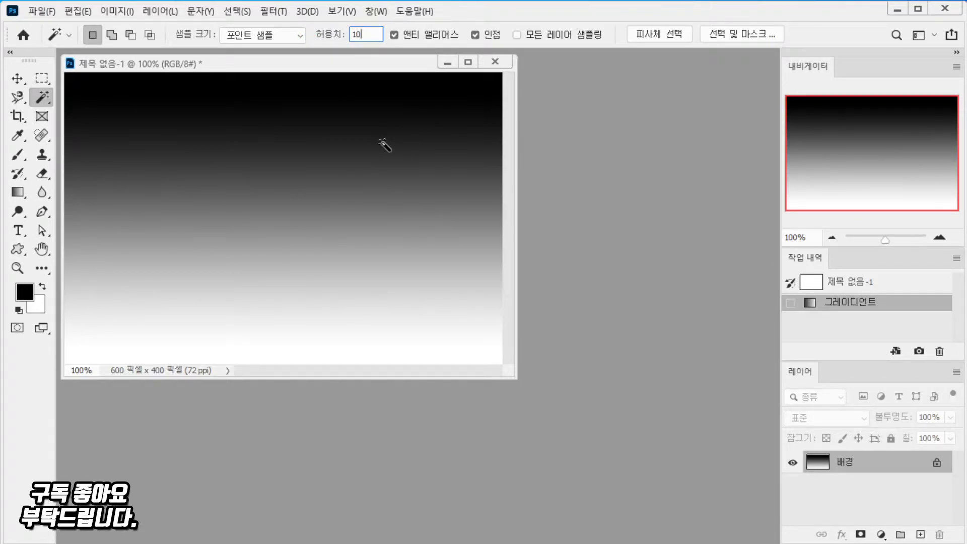
key(Return)
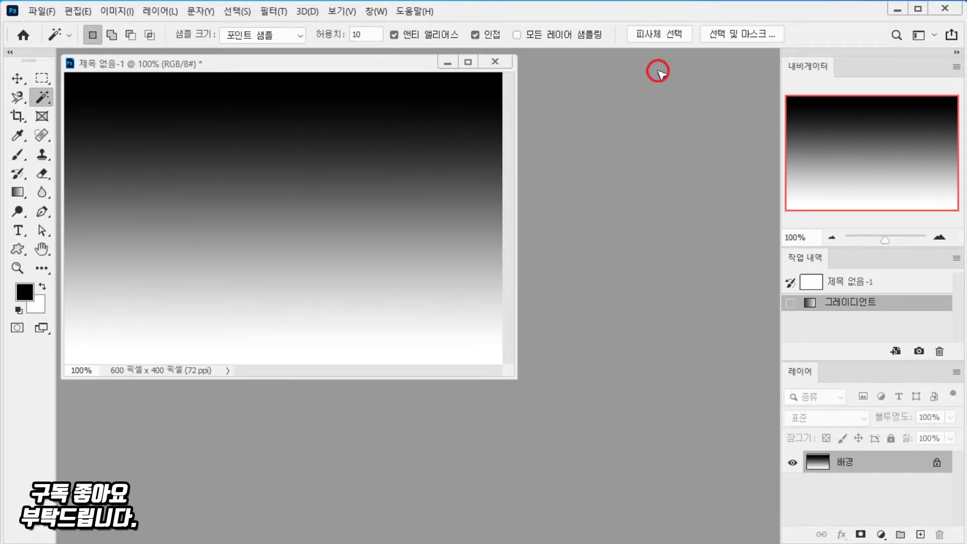
click(301, 361)
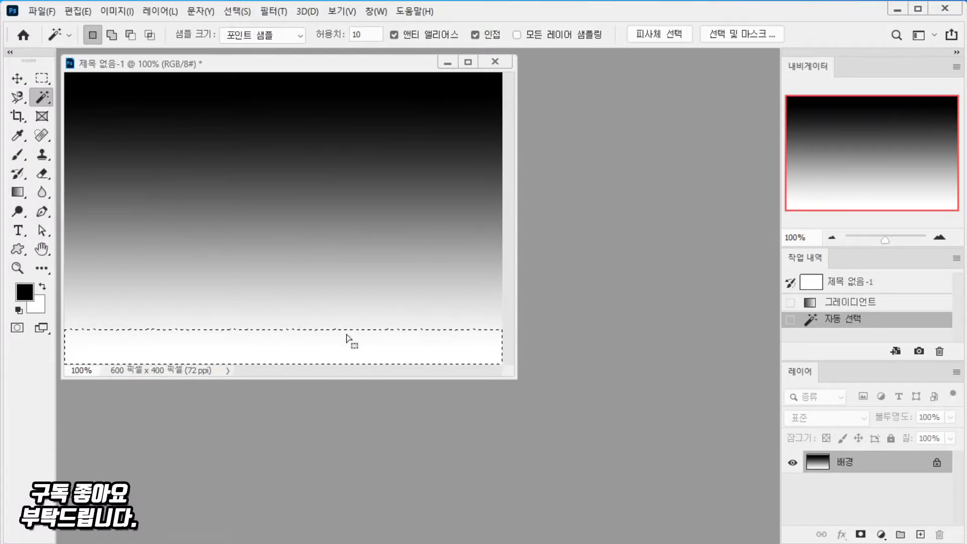
key(ctrl+d)
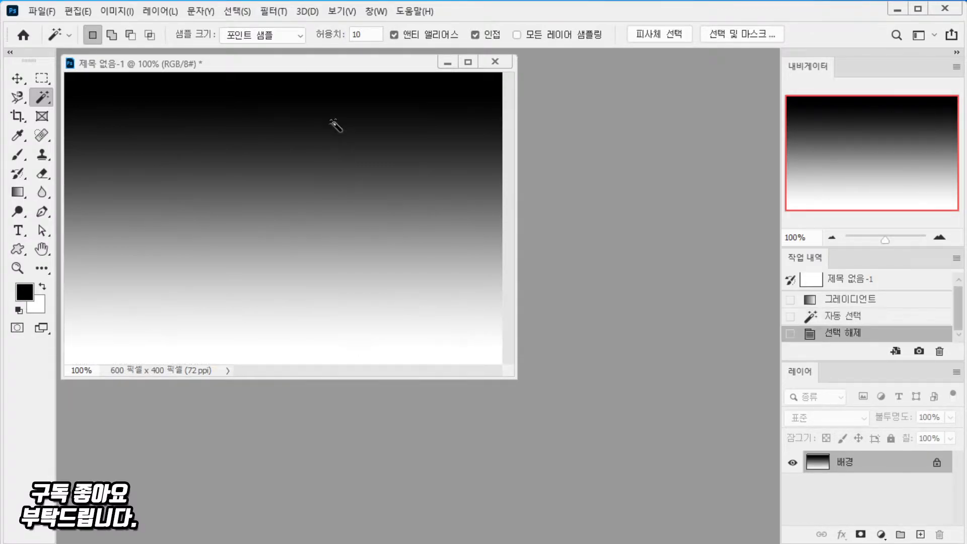
Step: Set the Magic Wand tolerance to 100 and select from the gradient's white lower edge
click(367, 37)
text(100)
click(301, 358)
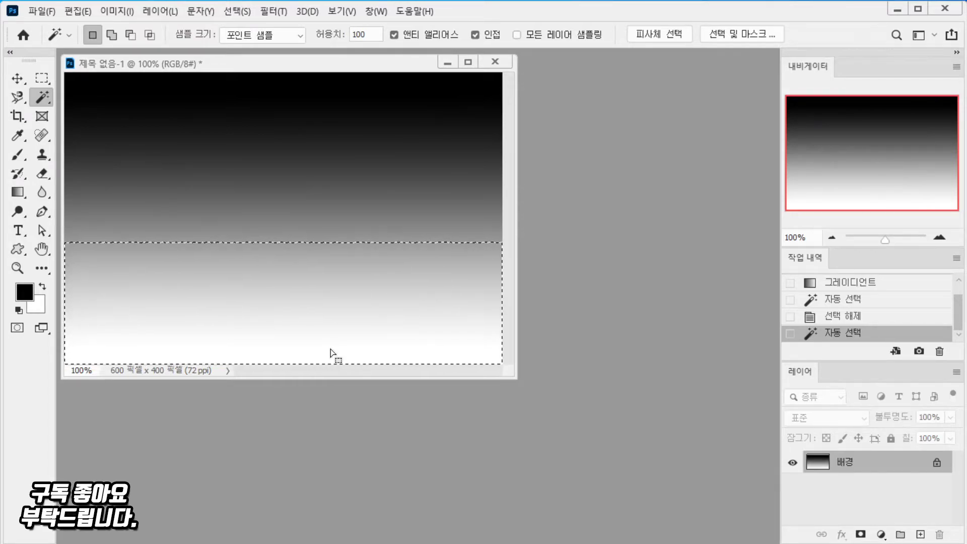
Step: Revert the document through its history to the initial blank white canvas
click(863, 283)
click(46, 94)
right_click(46, 94)
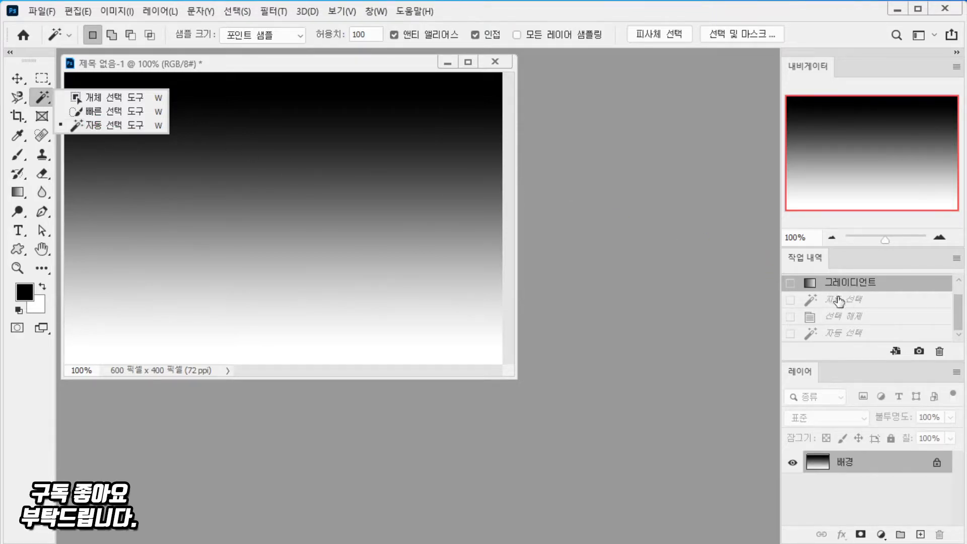
scroll(846, 301, up, 1)
click(851, 283)
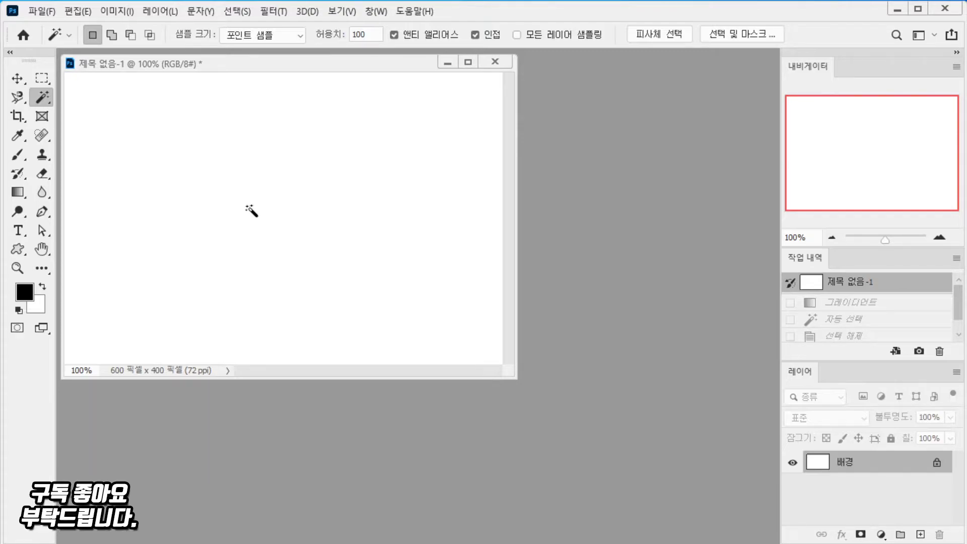
Step: Switch to the Paint Bucket tool and back to the Gradient tool
click(20, 193)
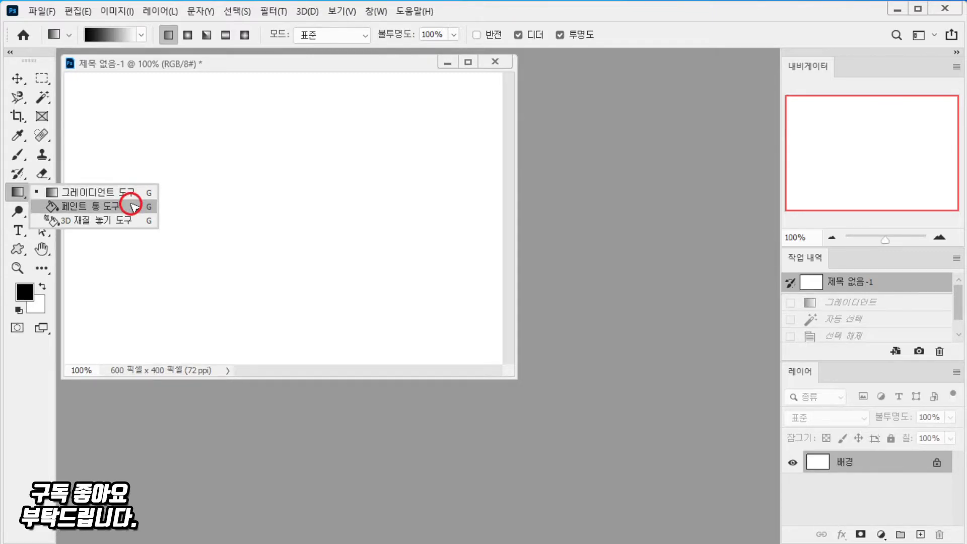
click(132, 206)
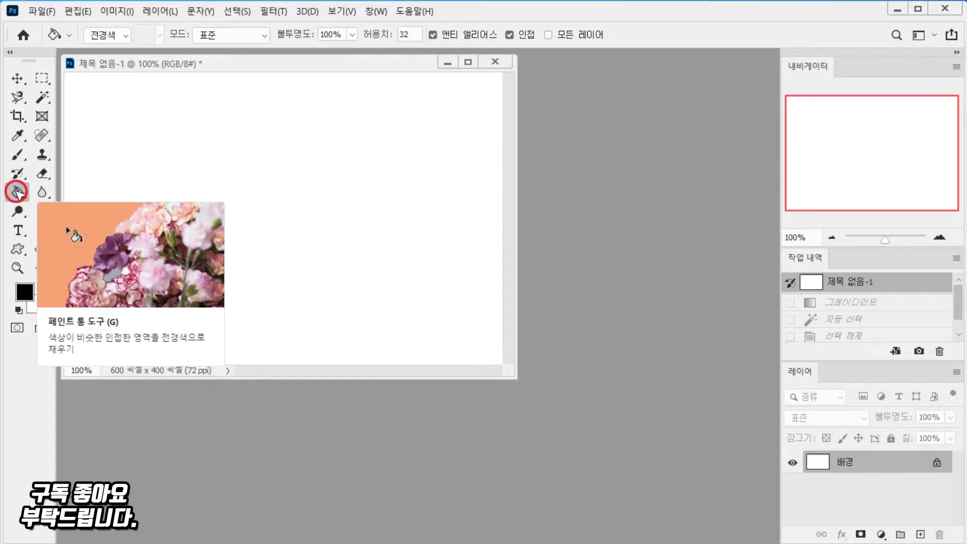
right_click(17, 194)
click(59, 192)
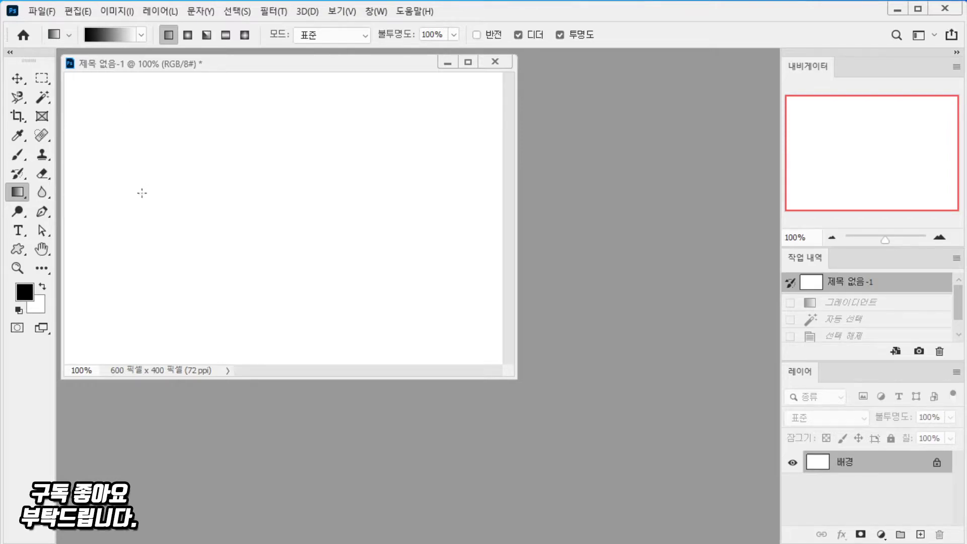
Step: Fill the canvas with a horizontal linear gradient running from black on its left side to white on its right side
right_click(32, 196)
click(80, 191)
click(84, 43)
drag(93, 208, 460, 208)
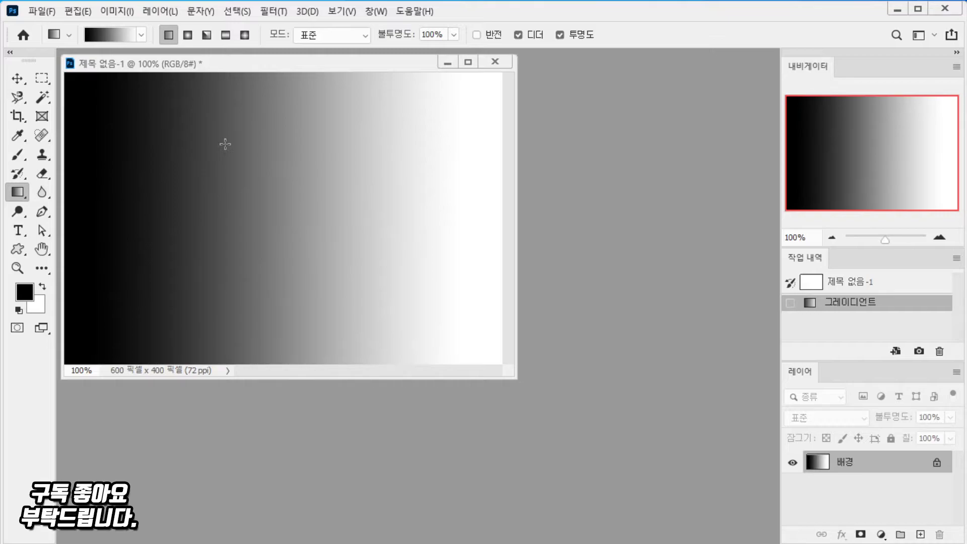
Step: Change the gradient style to radial and fill the canvas from a black centre outward to white, applying it twice
click(187, 35)
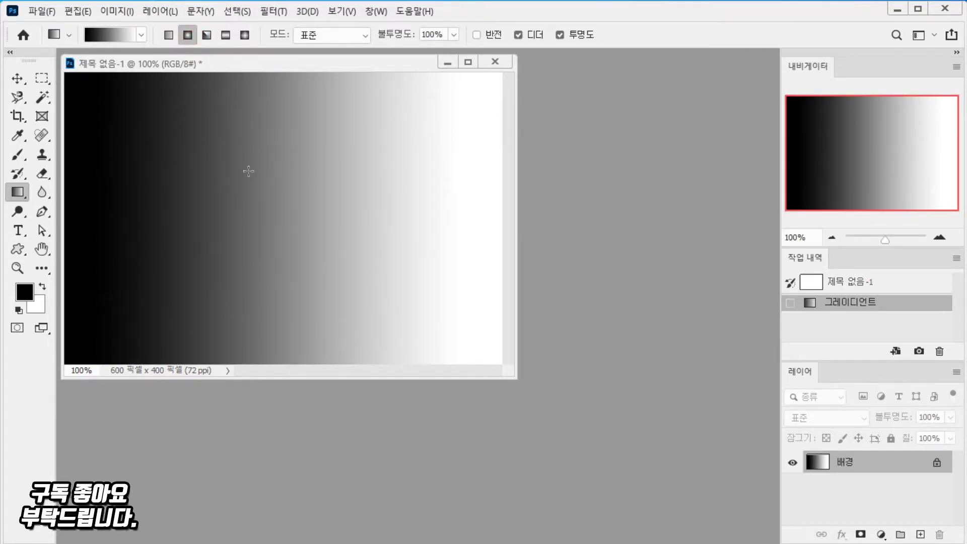
drag(278, 216, 420, 344)
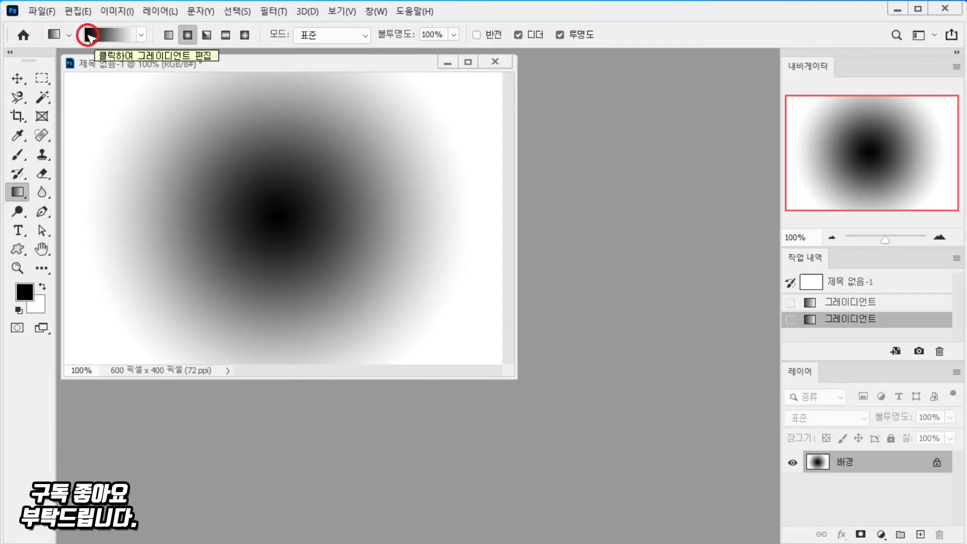
drag(276, 216, 434, 347)
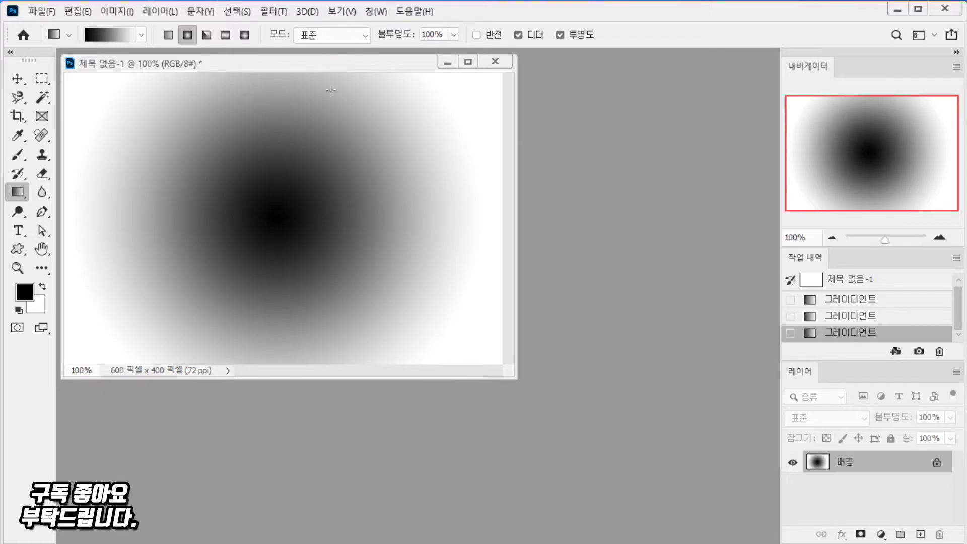
Step: Turn on the Reverse option and fill the canvas with a radial gradient from a white centre outward to black
click(477, 35)
click(476, 35)
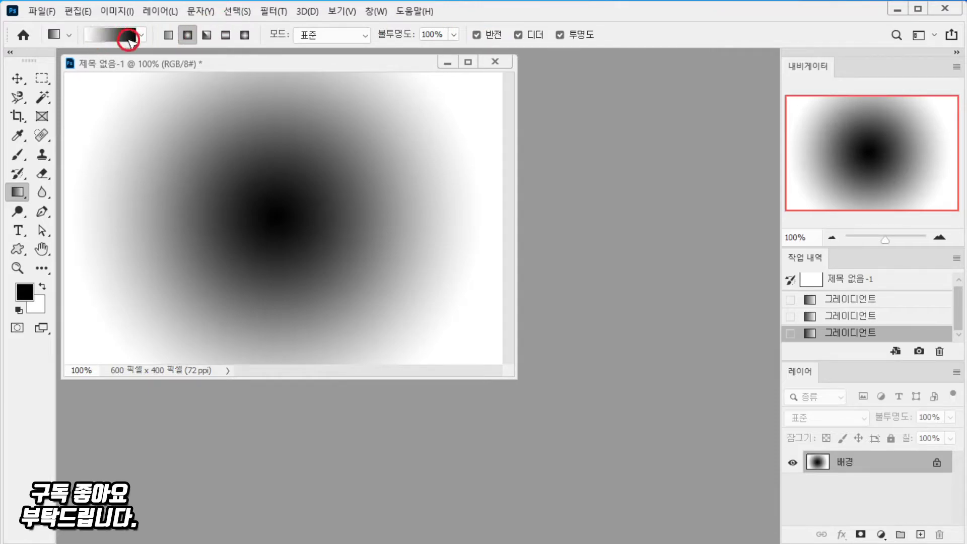
drag(281, 214, 458, 343)
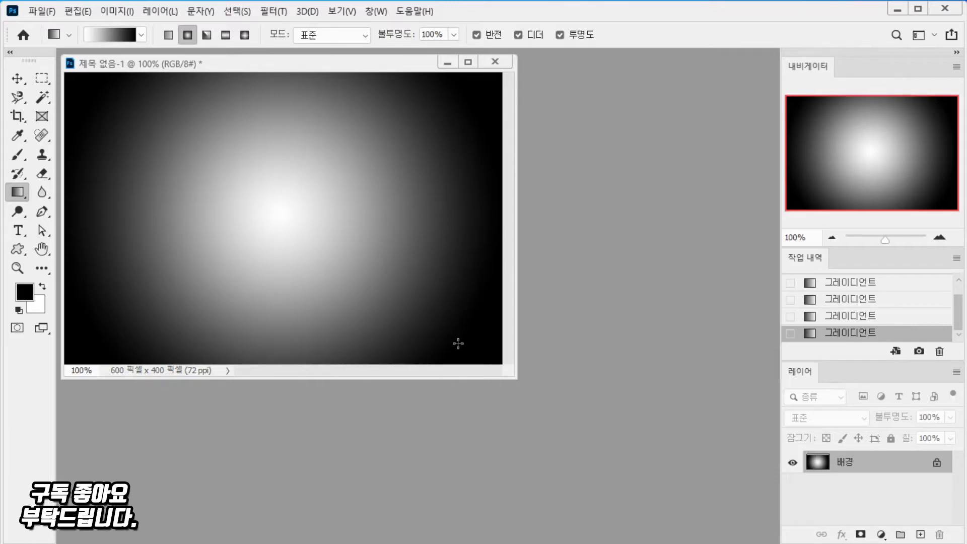
Step: Change the gradient style to angle and fill the canvas, sweeping from the centre toward its lower-right corner
click(207, 34)
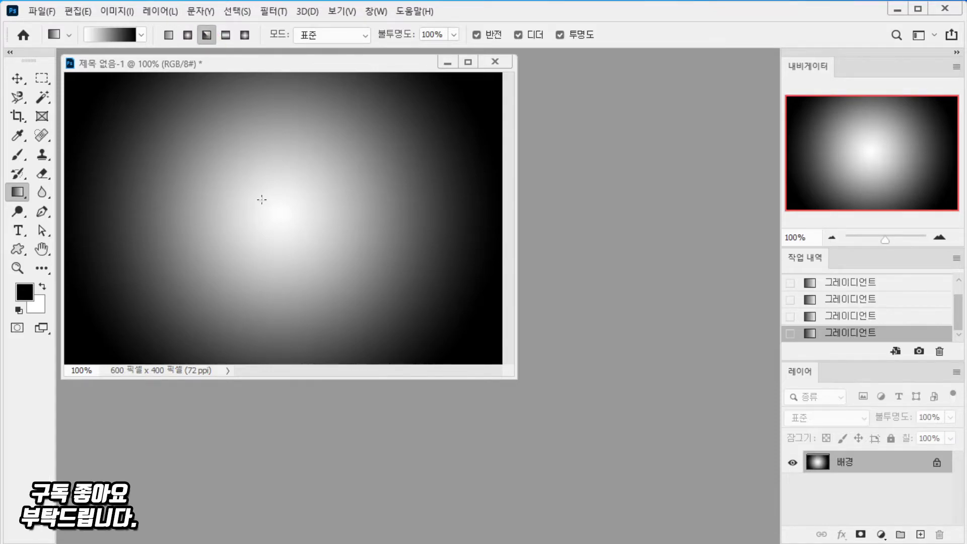
drag(273, 218, 497, 359)
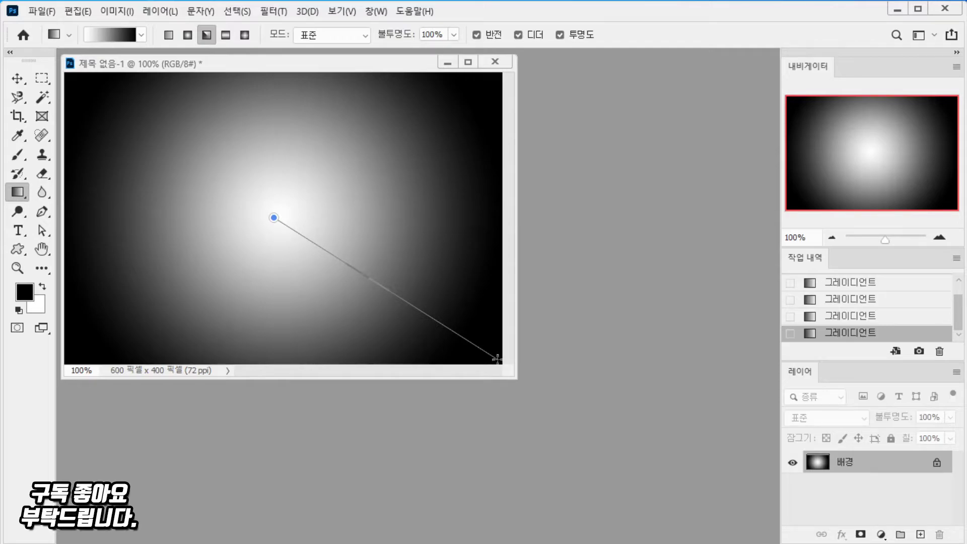
drag(497, 360, 499, 360)
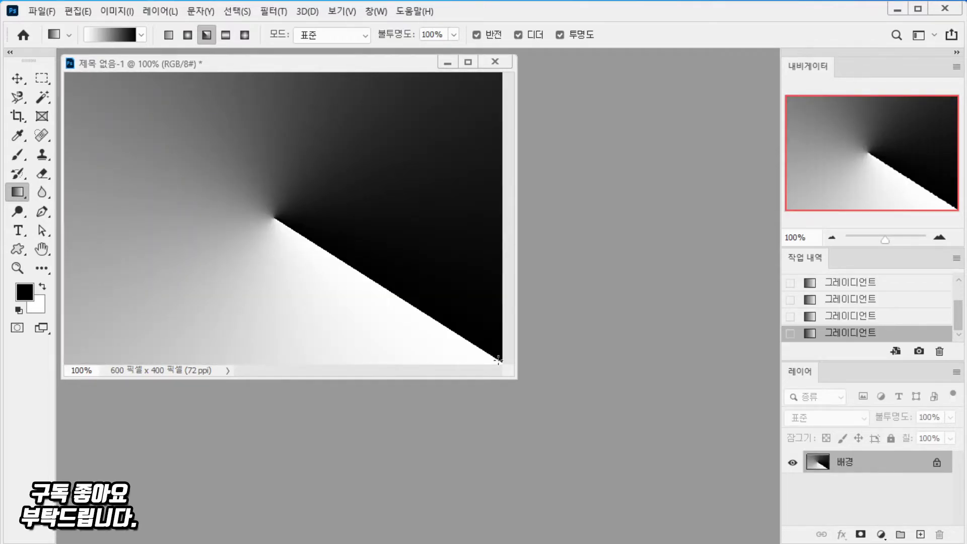
click(90, 40)
mouse_move(346, 294)
mouse_down()
mouse_move(271, 327)
mouse_move(206, 313)
mouse_move(177, 283)
mouse_move(156, 235)
mouse_move(182, 165)
mouse_move(253, 127)
mouse_move(329, 117)
mouse_move(386, 154)
mouse_move(395, 194)
mouse_move(385, 257)
mouse_up()
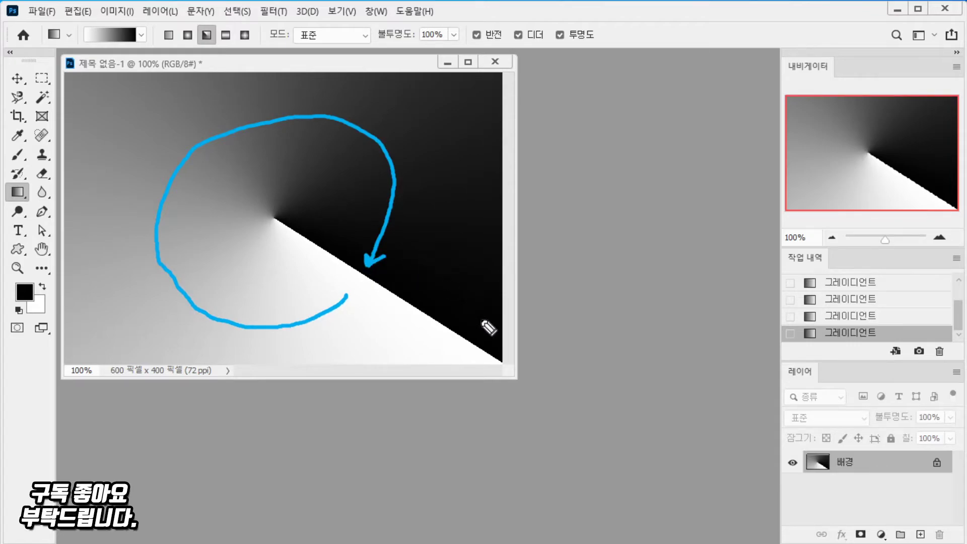
key(e)
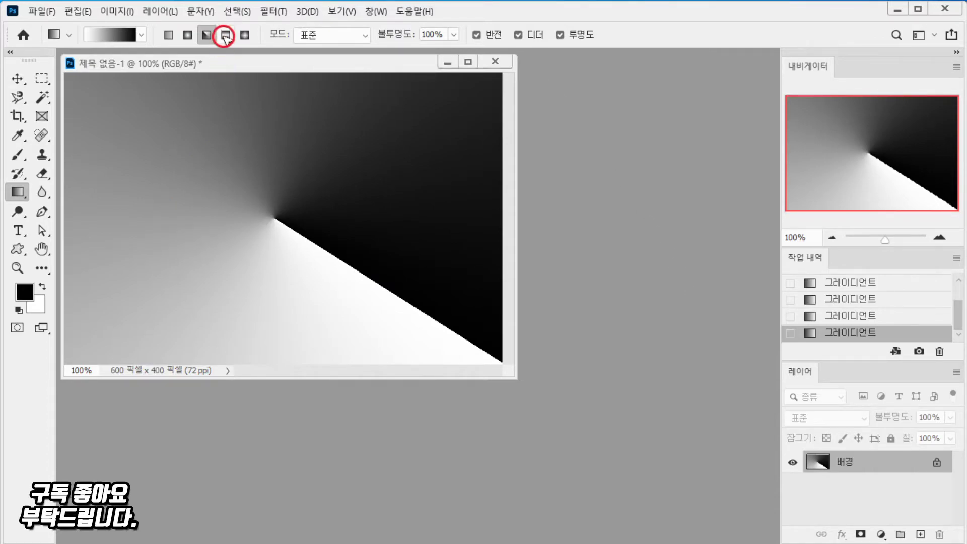
Step: Change the gradient style to reflected and fill the canvas vertically from a white centre line to black towards the lower edge
drag(275, 220, 292, 355)
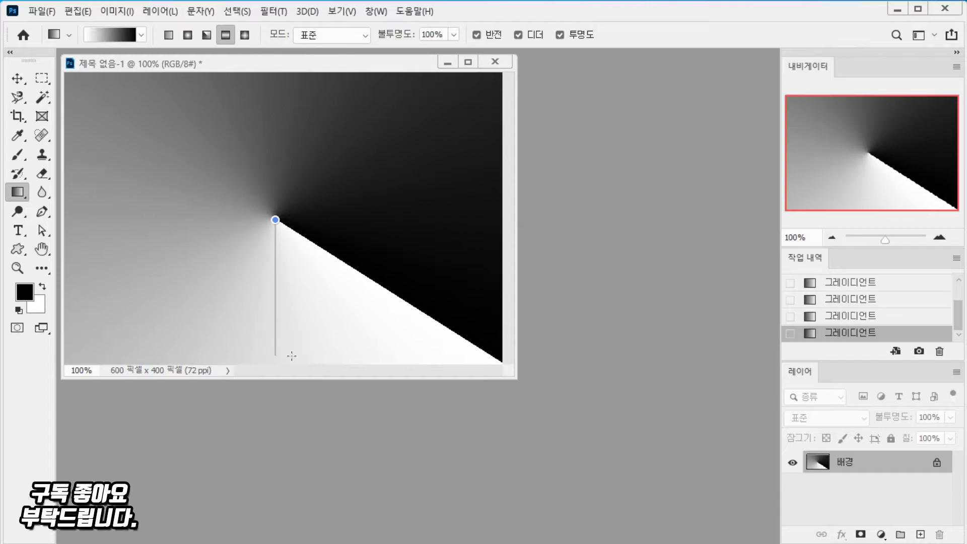
drag(292, 356, 293, 354)
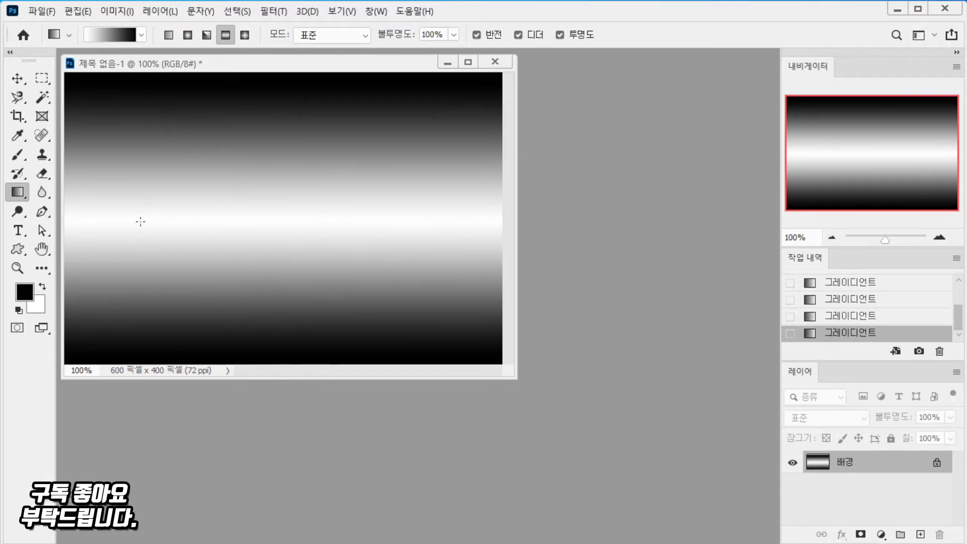
drag(76, 222, 451, 217)
drag(258, 234, 252, 303)
drag(247, 292, 263, 292)
mouse_move(257, 204)
mouse_down()
mouse_move(258, 122)
mouse_move(280, 119)
mouse_up()
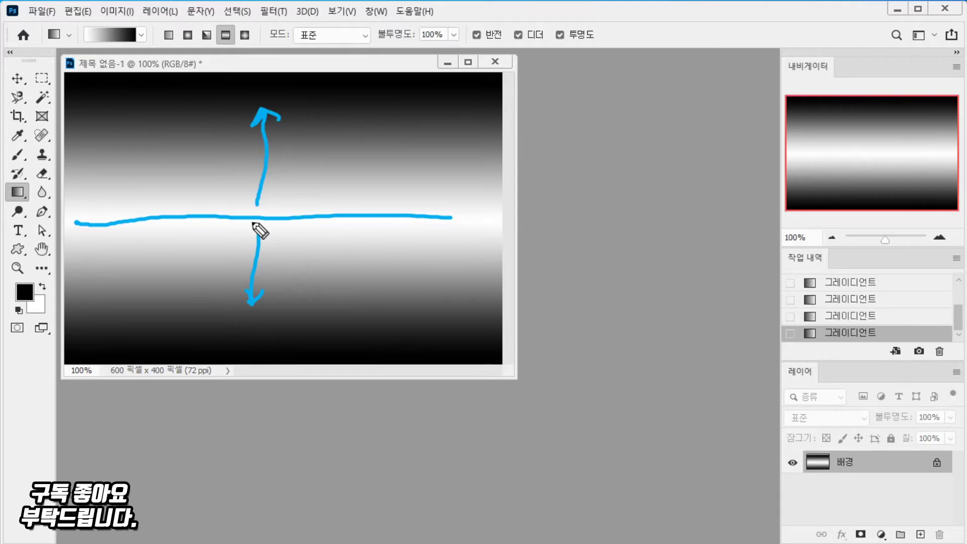
key(Escape)
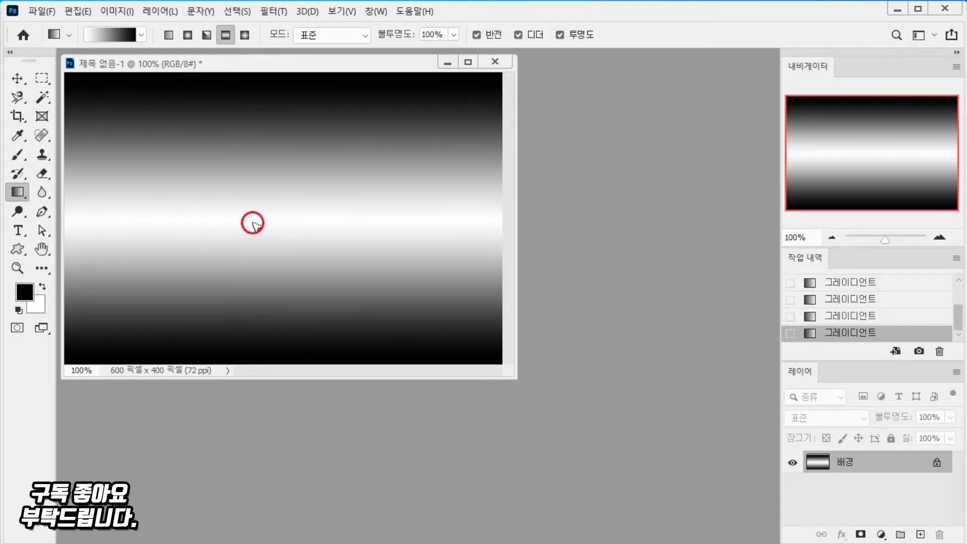
Step: Change the gradient style to diamond and fill the canvas from a white centre outward to black towards the lower-right corner
click(245, 36)
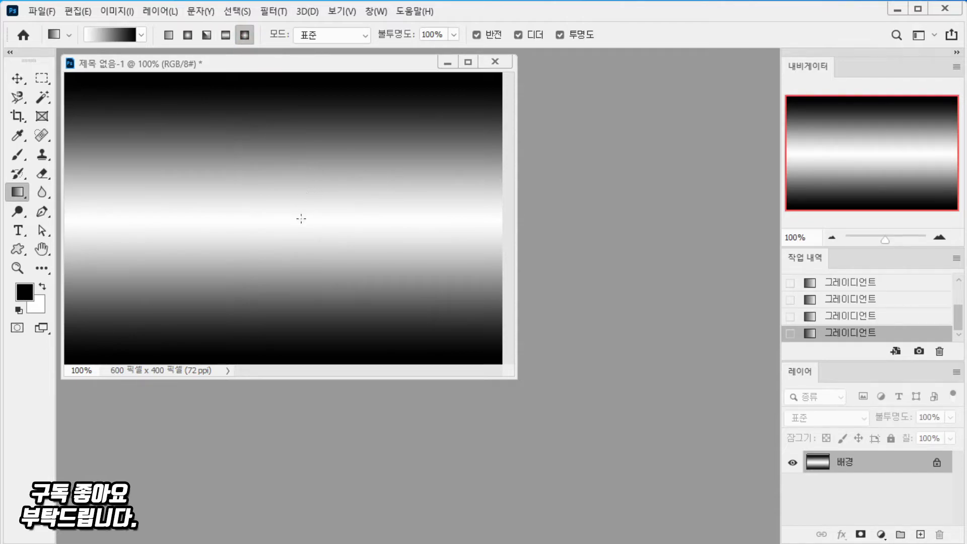
drag(285, 213, 455, 339)
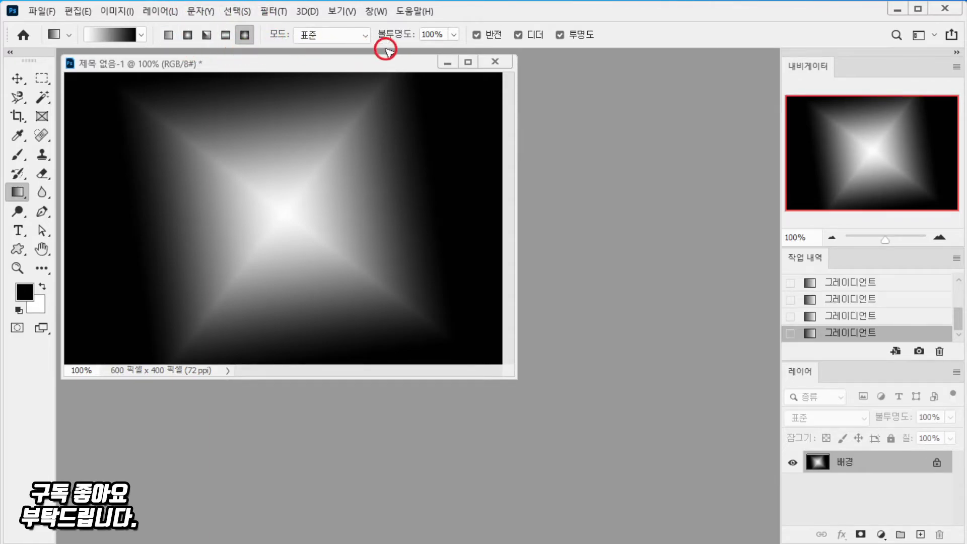
Step: Toggle the Reverse option several times to compare the gradient preview, leaving it turned off
click(477, 34)
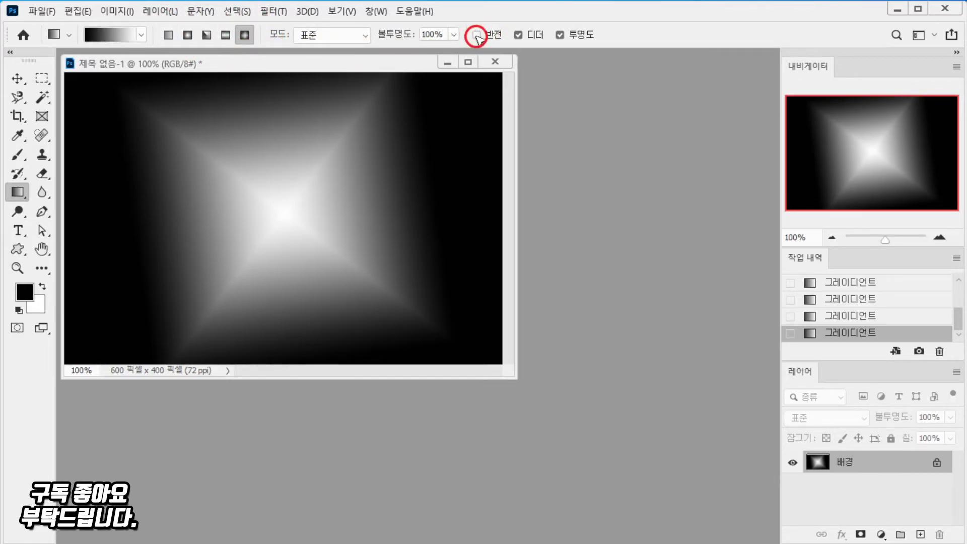
click(479, 38)
click(480, 38)
click(478, 37)
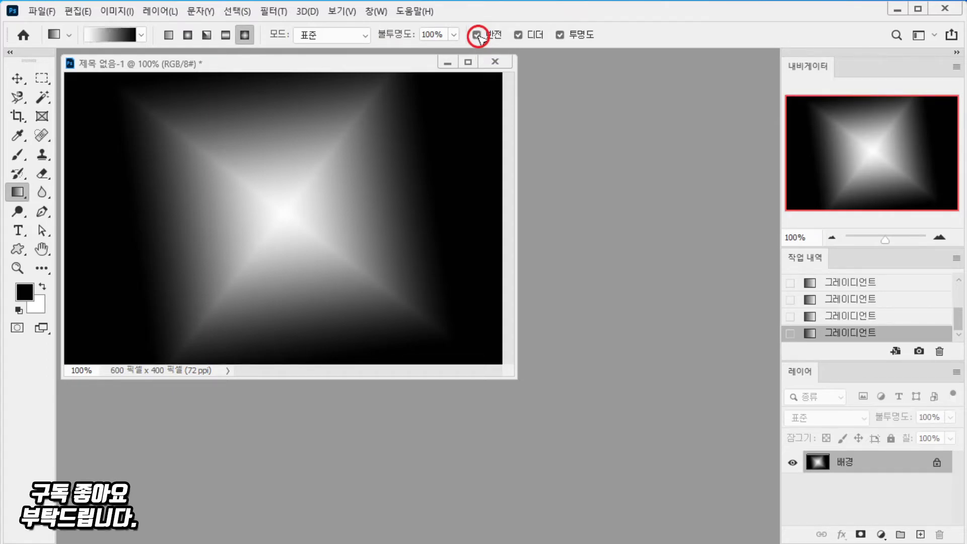
click(479, 36)
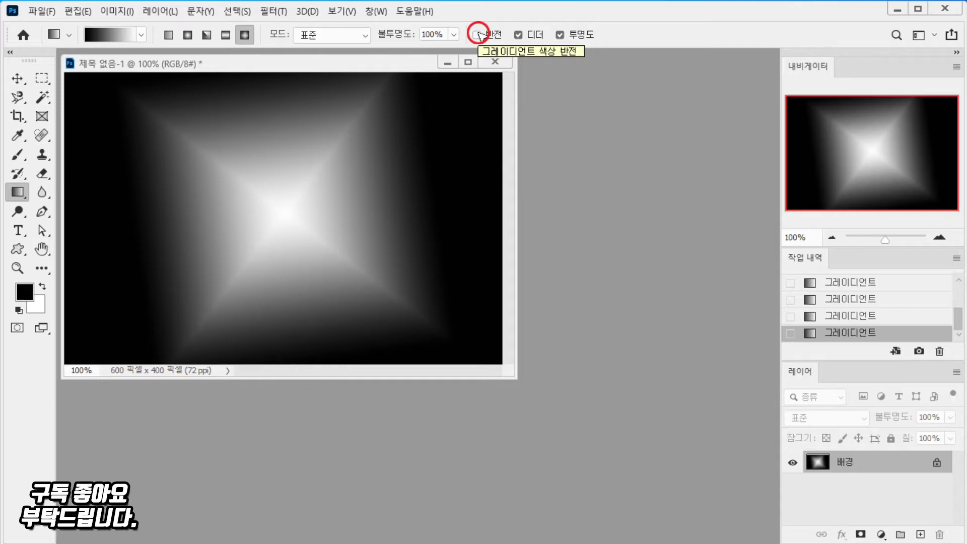
Step: Open the gradient preset picker, expand the blue, purple and pink groups, and enlarge the picker to show more presets
click(143, 35)
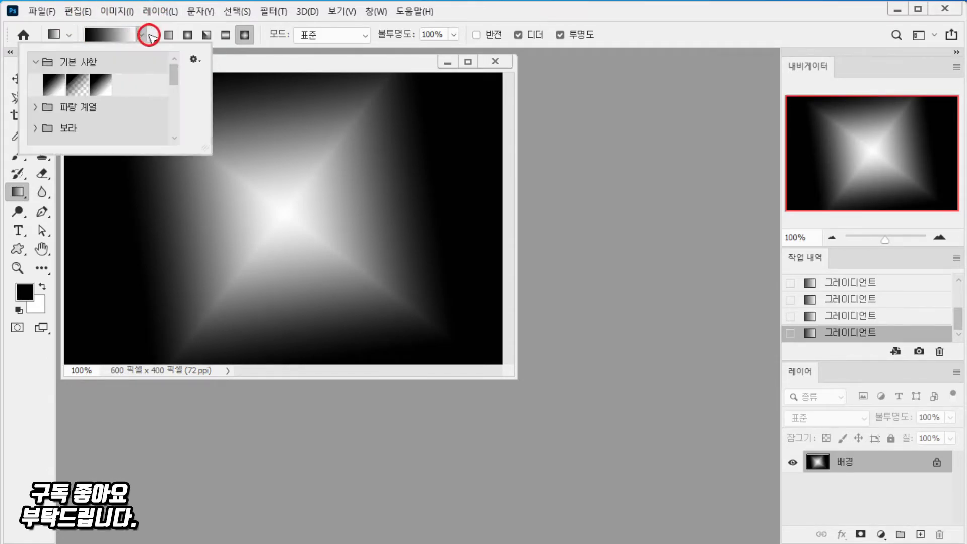
click(35, 107)
scroll(35, 98, down, 5)
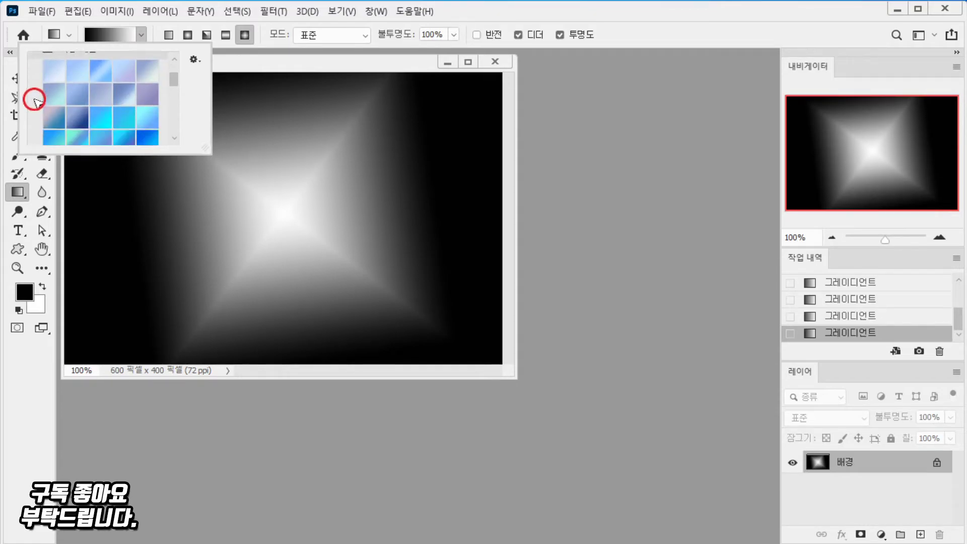
click(35, 100)
click(44, 113)
scroll(44, 118, down, 2)
scroll(40, 120, down, 2)
click(36, 126)
drag(202, 148, 526, 443)
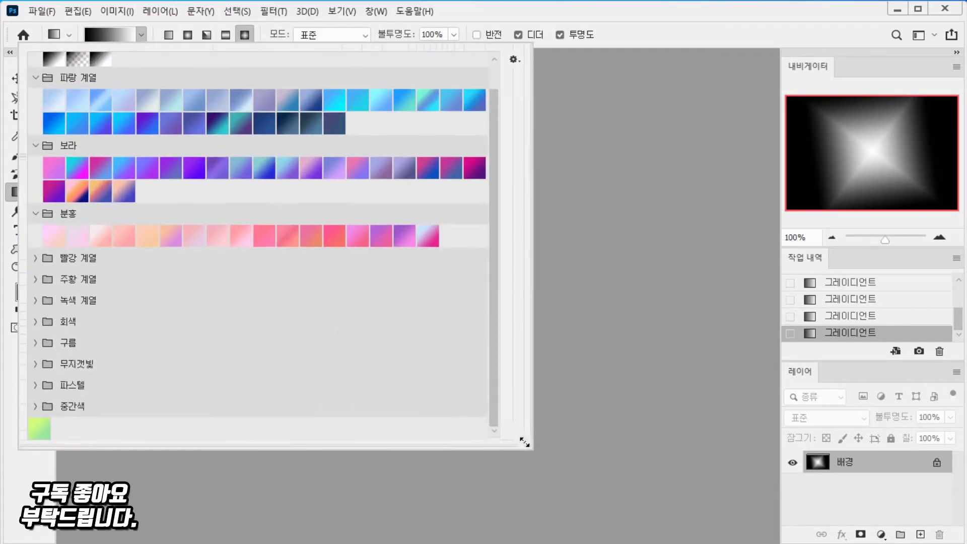
Step: Expand the red, orange, green, gray, cloud and iridescent groups to examine their gradient presets
click(39, 259)
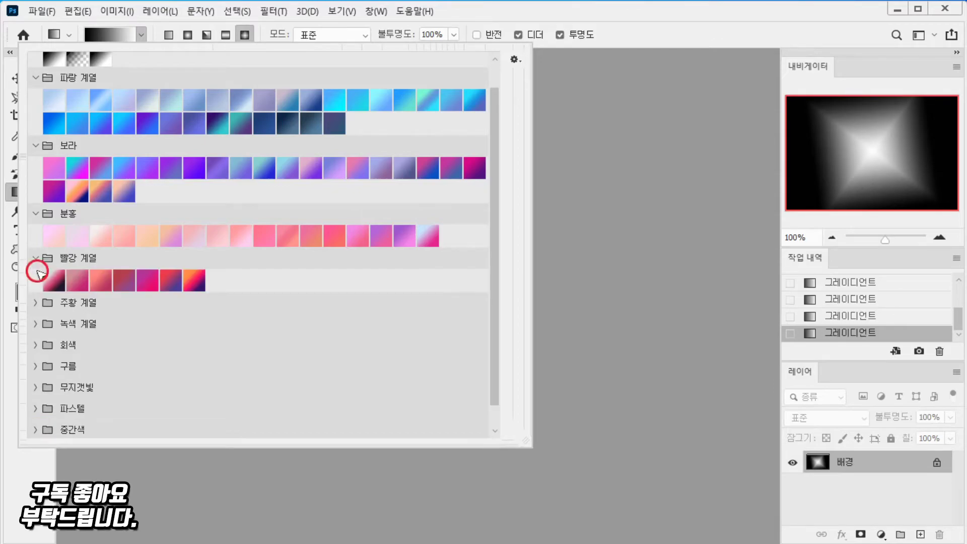
click(33, 304)
click(34, 348)
scroll(35, 360, down, 2)
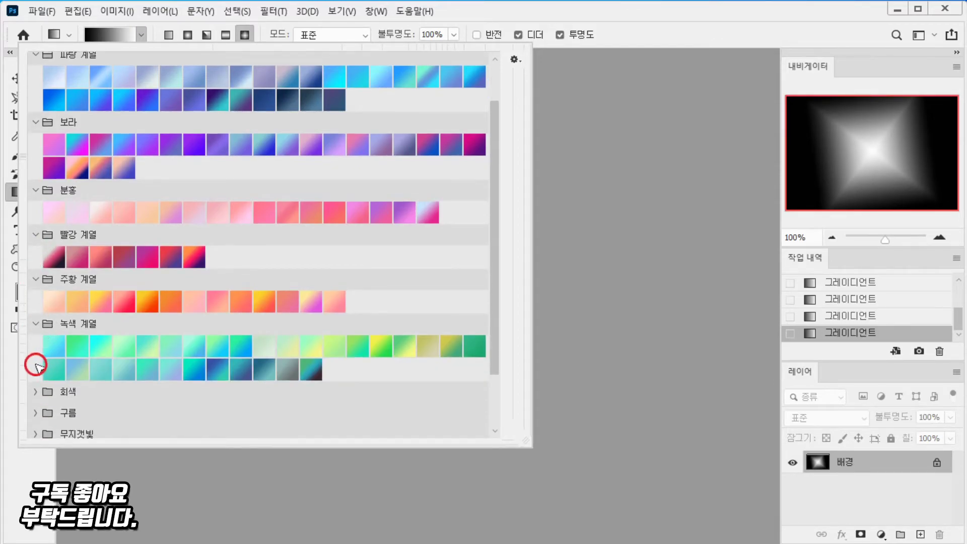
click(36, 369)
scroll(36, 395, down, 2)
click(37, 367)
scroll(36, 380, down, 1)
click(38, 377)
scroll(37, 388, down, 2)
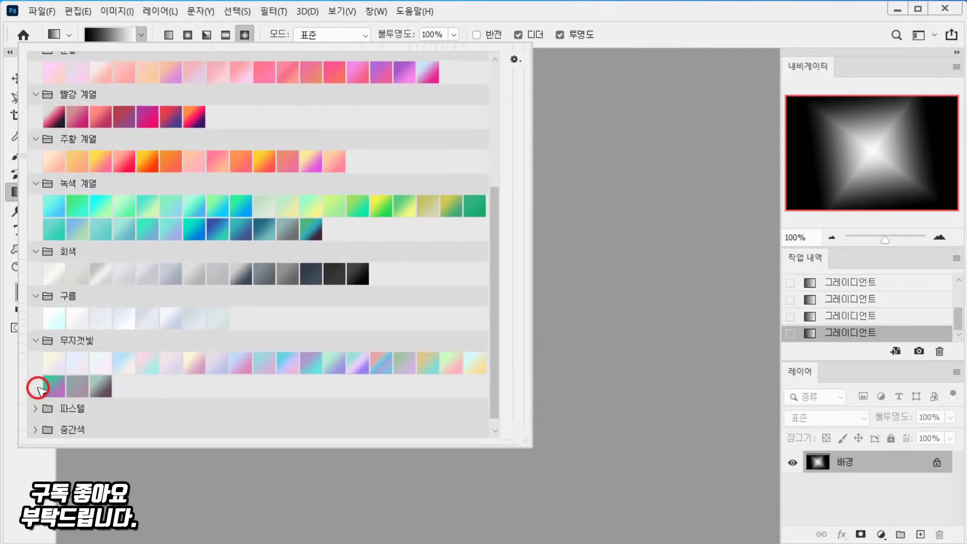
Step: Expand the pastel and neutral preset groups, look over the whole preset list and close the picker
click(38, 383)
scroll(42, 413, down, 1)
click(35, 404)
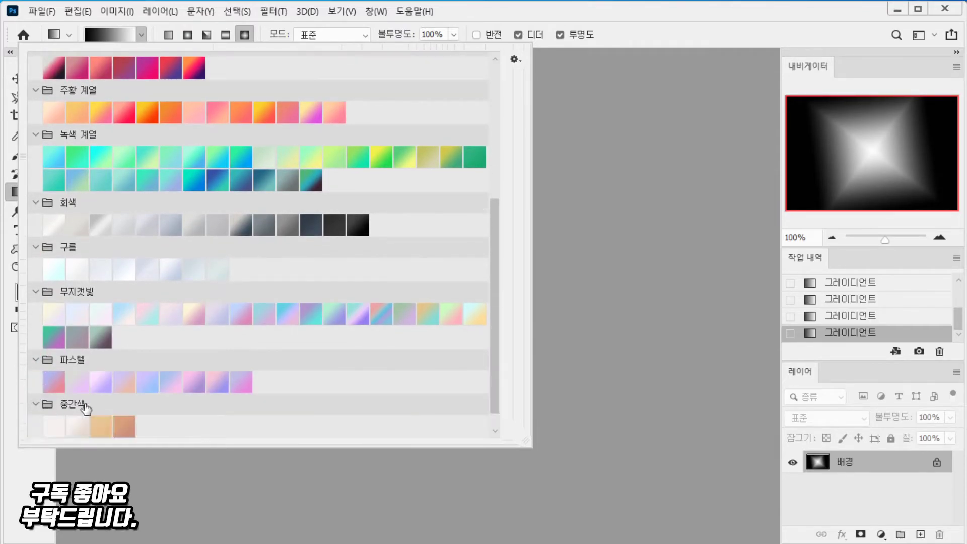
scroll(272, 373, up, 4)
scroll(265, 352, up, 5)
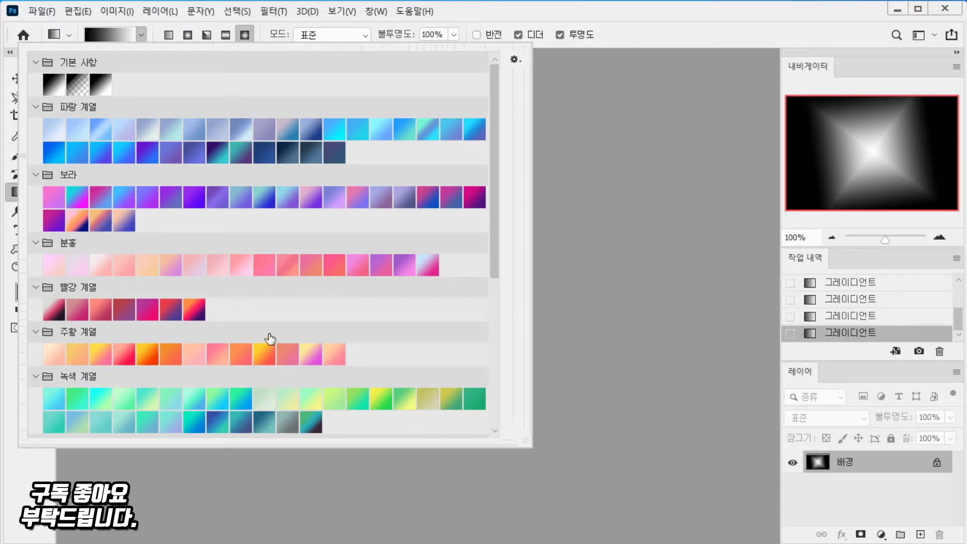
click(143, 35)
click(143, 34)
click(143, 34)
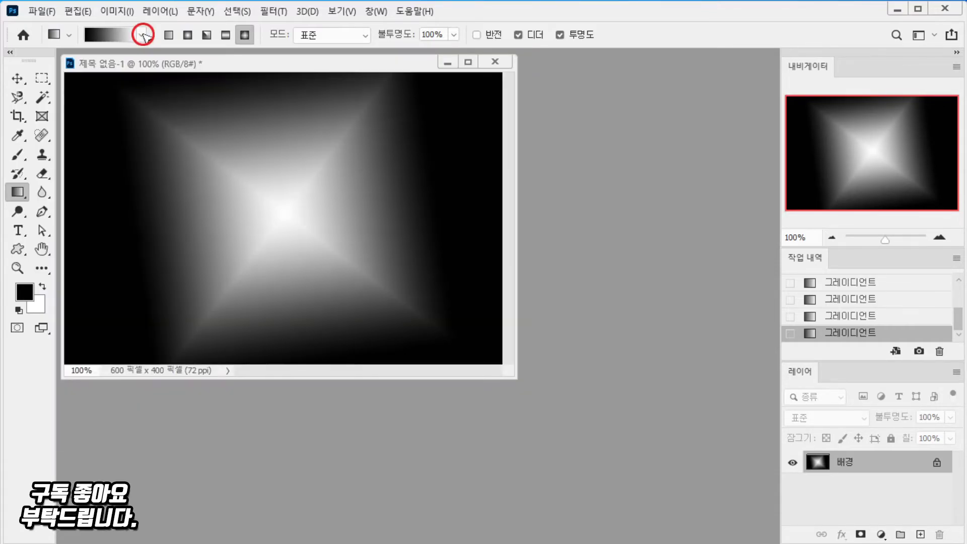
Step: Open the Gradient Editor over the canvas and check the gradient type choices, keeping the type at Solid (단색)
click(112, 39)
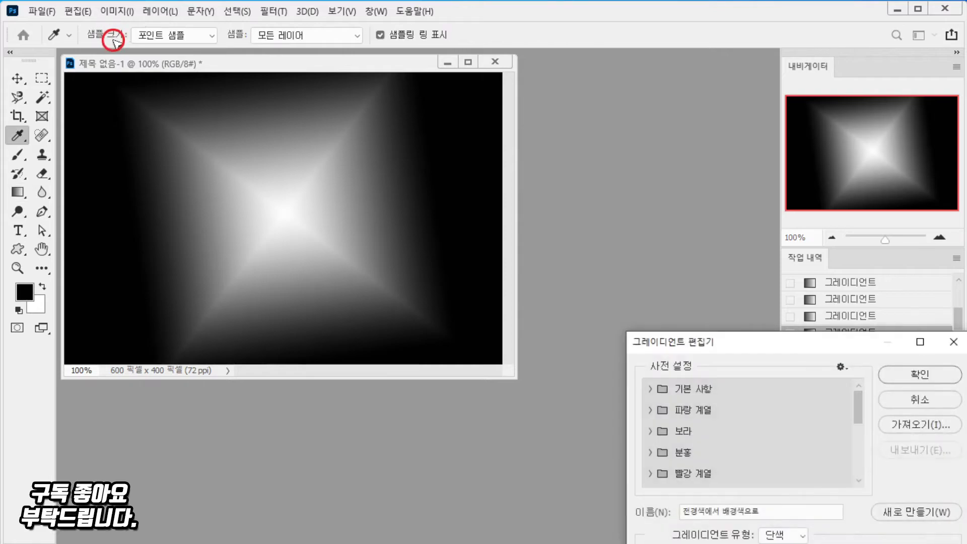
drag(763, 342, 385, 108)
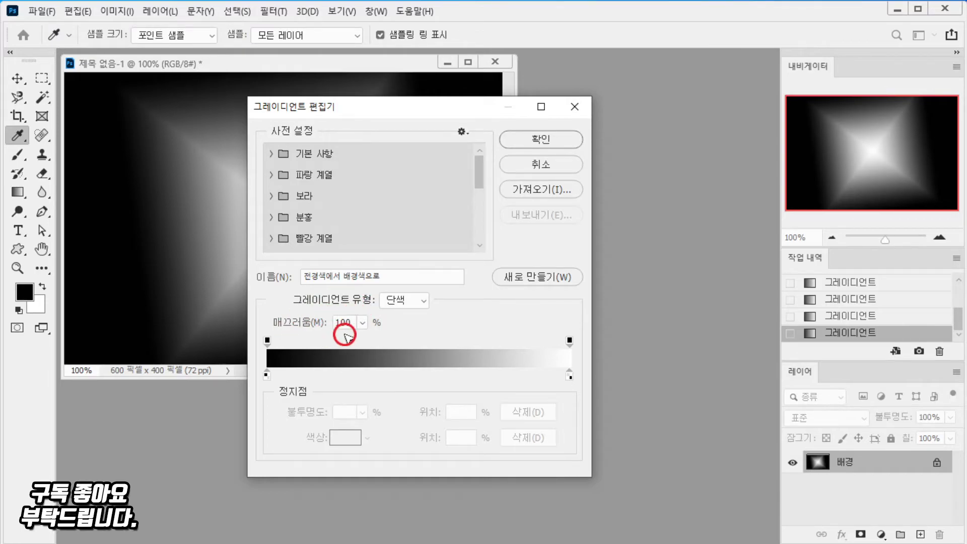
click(422, 300)
click(424, 301)
click(424, 301)
click(423, 302)
click(423, 302)
click(424, 301)
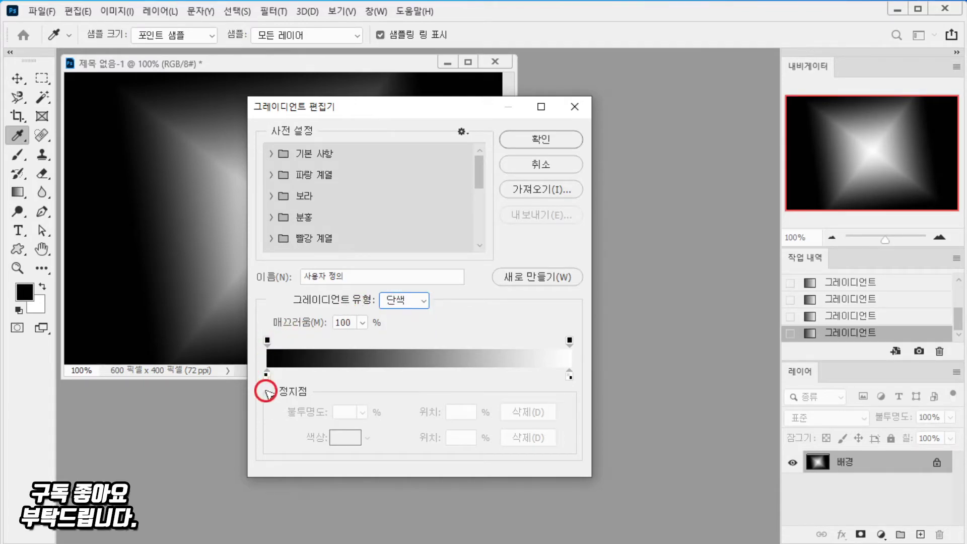
Step: Select the opacity stop and the colour stop at the start of the gradient to examine their settings
click(267, 341)
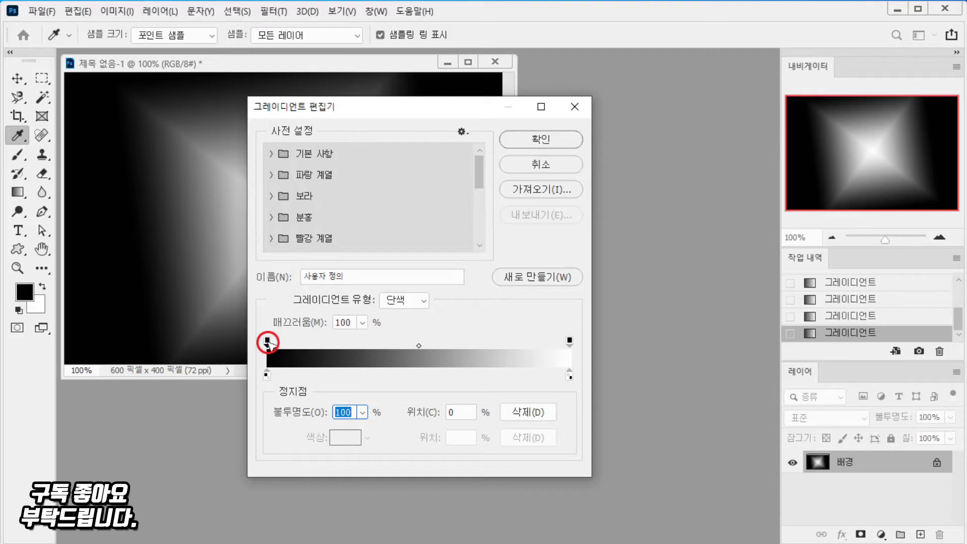
click(266, 373)
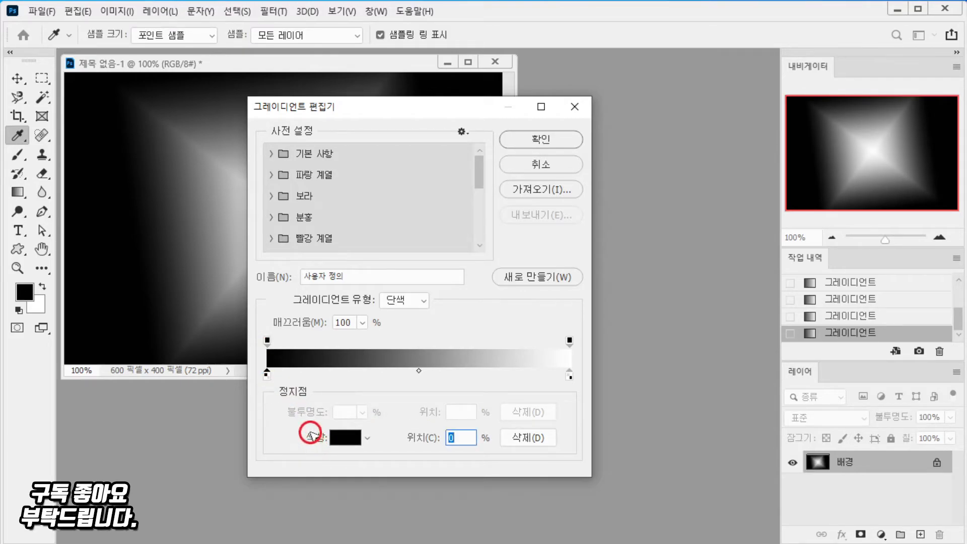
mouse_move(268, 373)
mouse_down()
mouse_move(296, 373)
mouse_move(267, 375)
mouse_up()
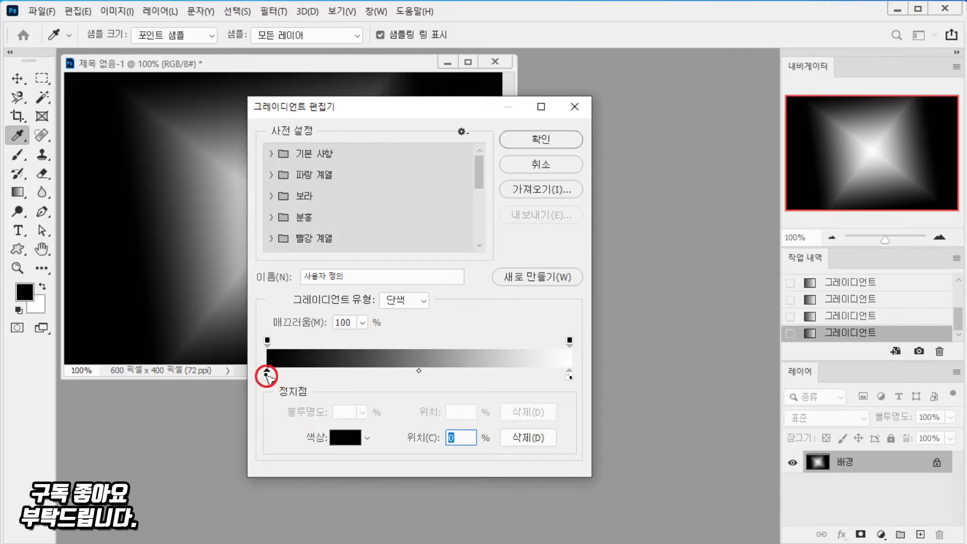
Step: Set the colour stop at the start of the gradient to light green, 78ff66
double_click(267, 374)
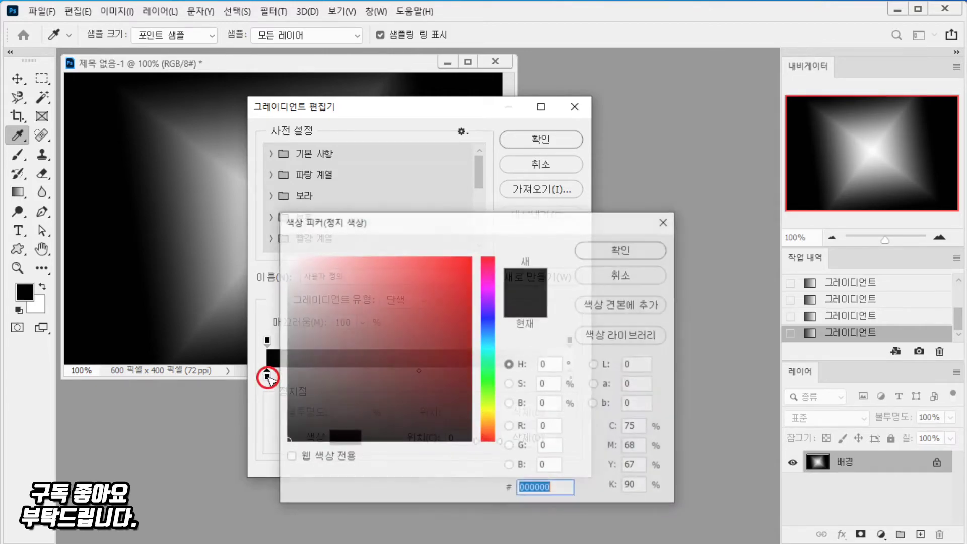
drag(373, 222, 430, 179)
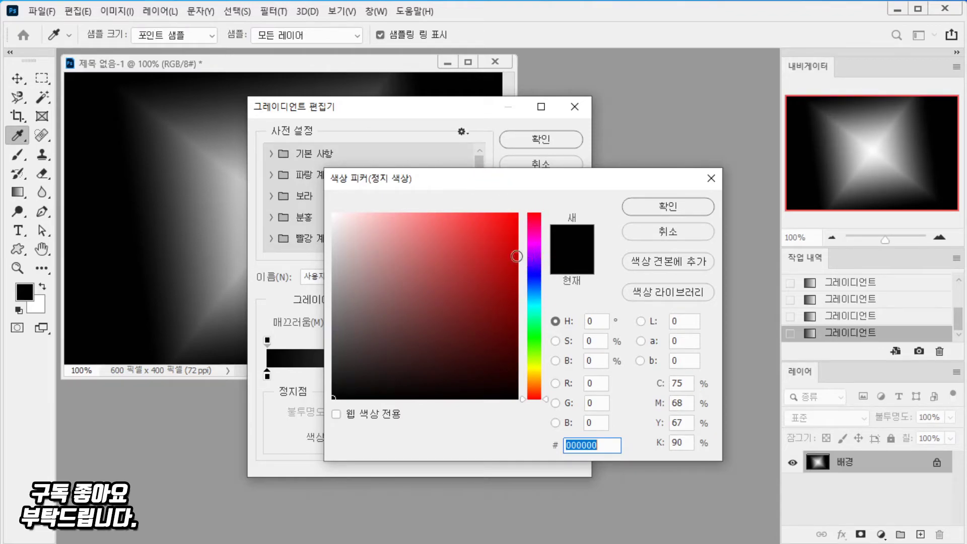
mouse_move(549, 399)
mouse_down()
mouse_move(548, 211)
mouse_move(546, 341)
mouse_up()
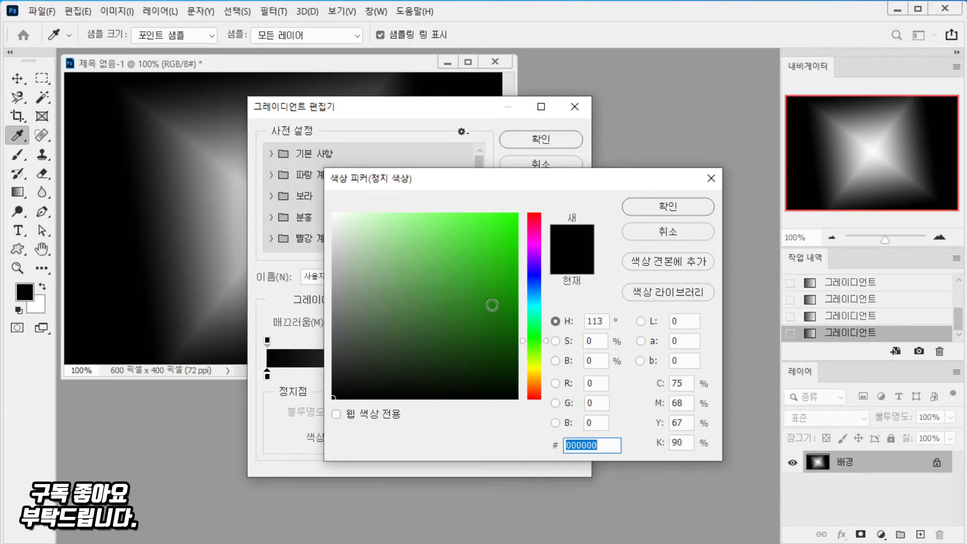
mouse_move(460, 284)
mouse_down()
mouse_move(438, 270)
mouse_move(439, 223)
mouse_move(484, 252)
mouse_move(465, 247)
mouse_up()
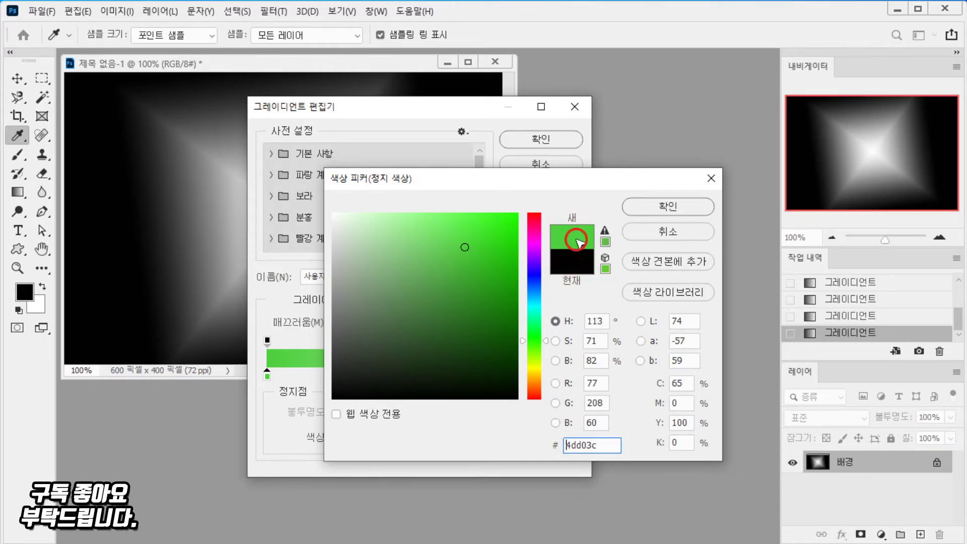
drag(471, 248, 444, 201)
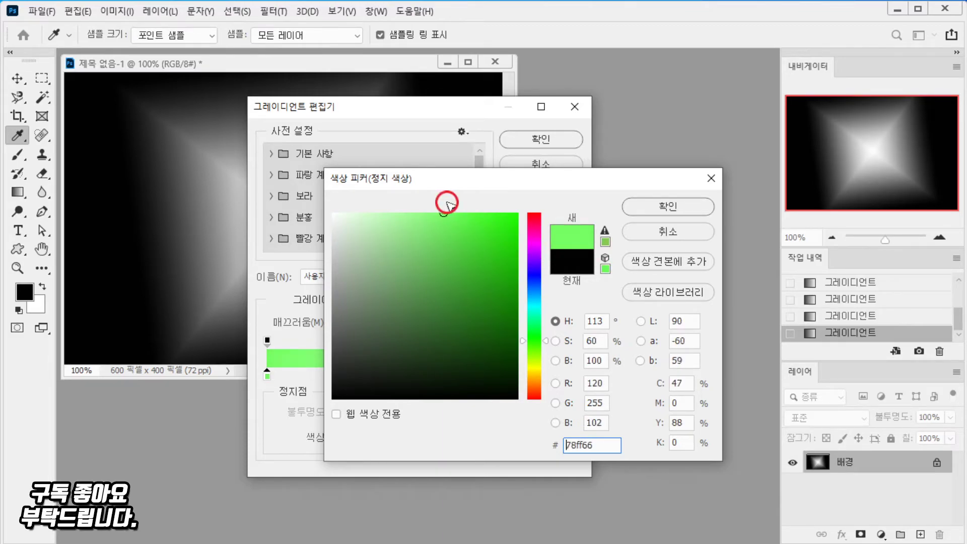
click(652, 209)
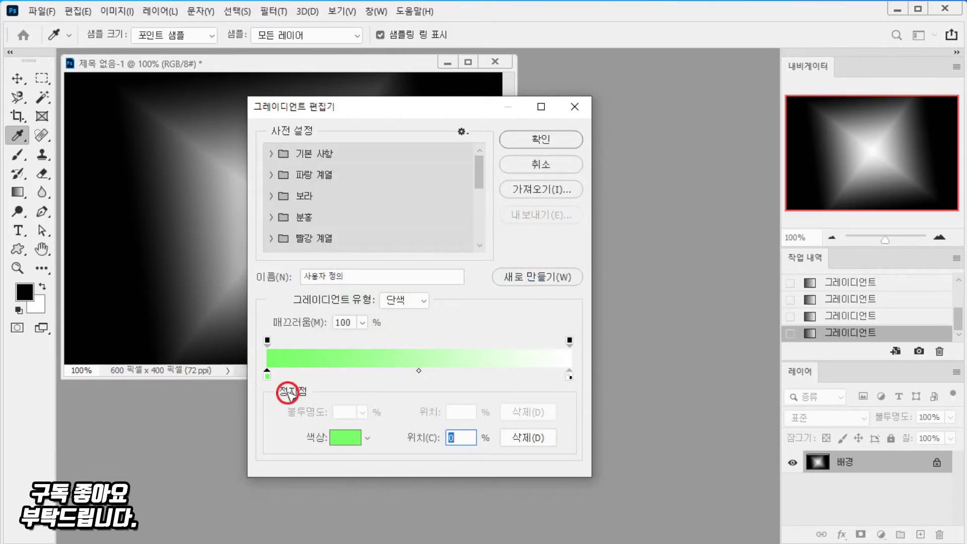
Step: Set the colour stop at the end of the gradient to a light yellow
double_click(569, 374)
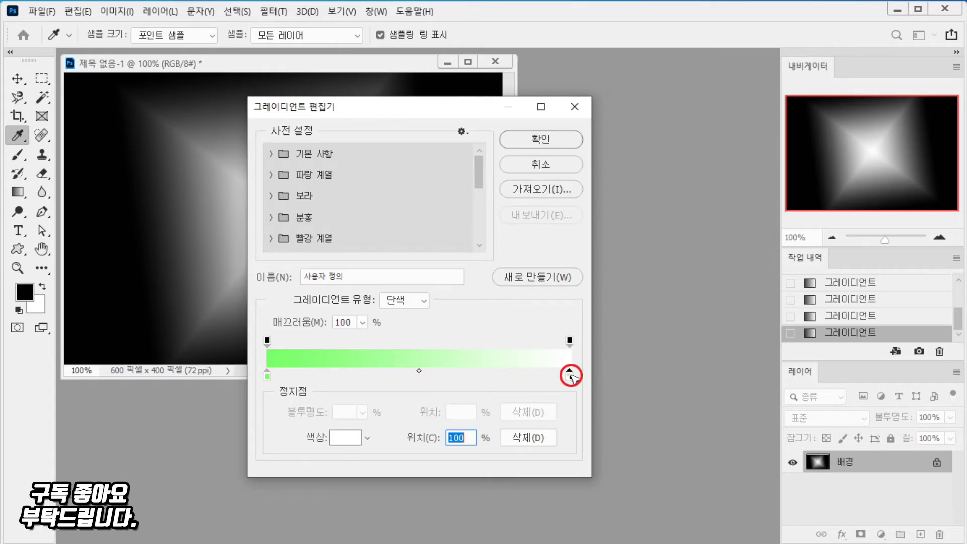
drag(542, 338, 537, 370)
drag(460, 277, 440, 207)
click(643, 216)
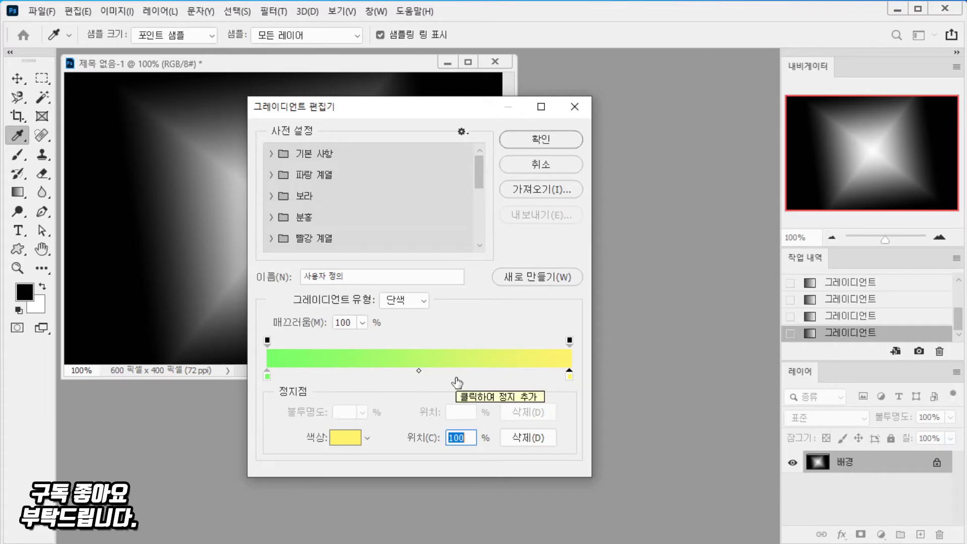
Step: Add a colour stop between the green and yellow stops and place it at 26%
double_click(342, 379)
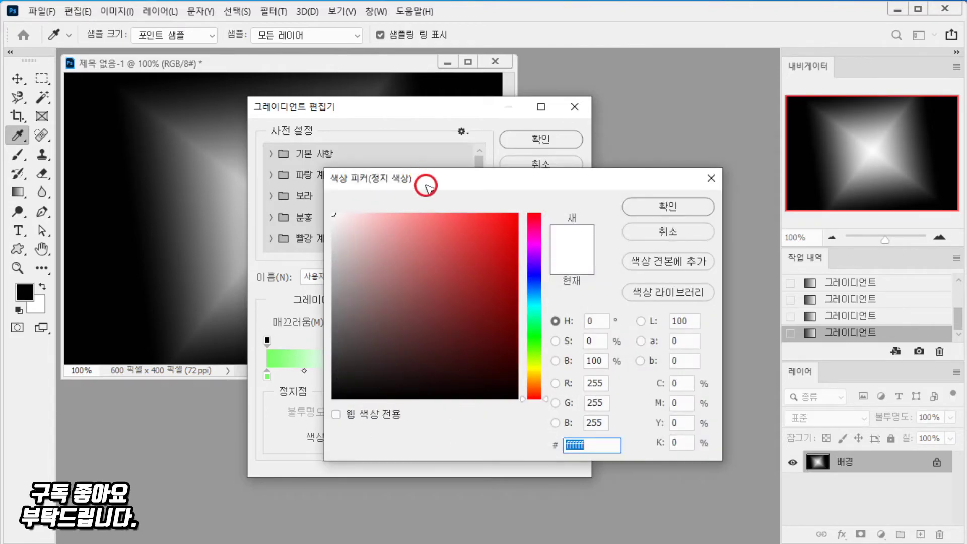
drag(423, 183, 513, 195)
click(727, 241)
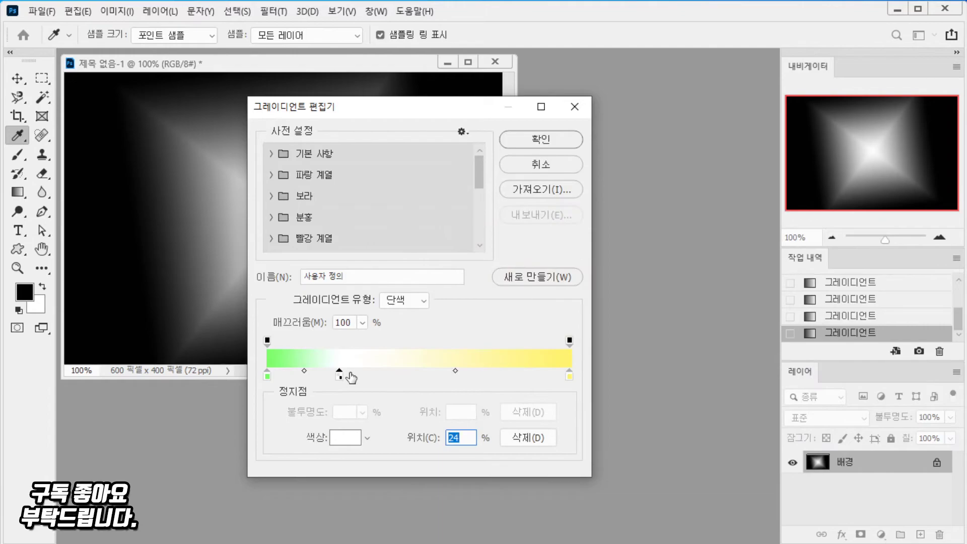
drag(339, 377, 343, 398)
click(343, 378)
double_click(343, 377)
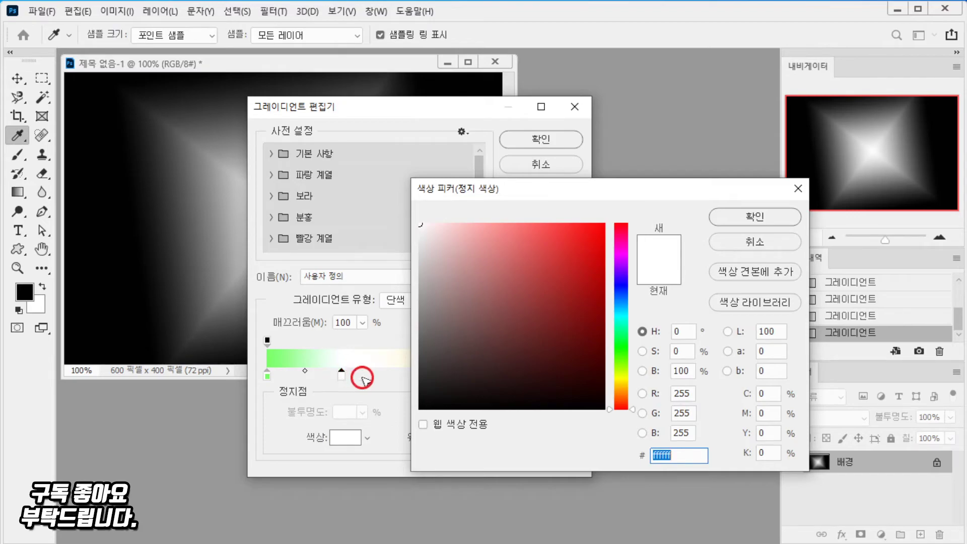
click(758, 244)
mouse_move(340, 377)
mouse_down()
mouse_move(346, 400)
mouse_move(346, 375)
mouse_up()
Step: Set the colour of the stop at 26% to purple, b95ff8
double_click(346, 375)
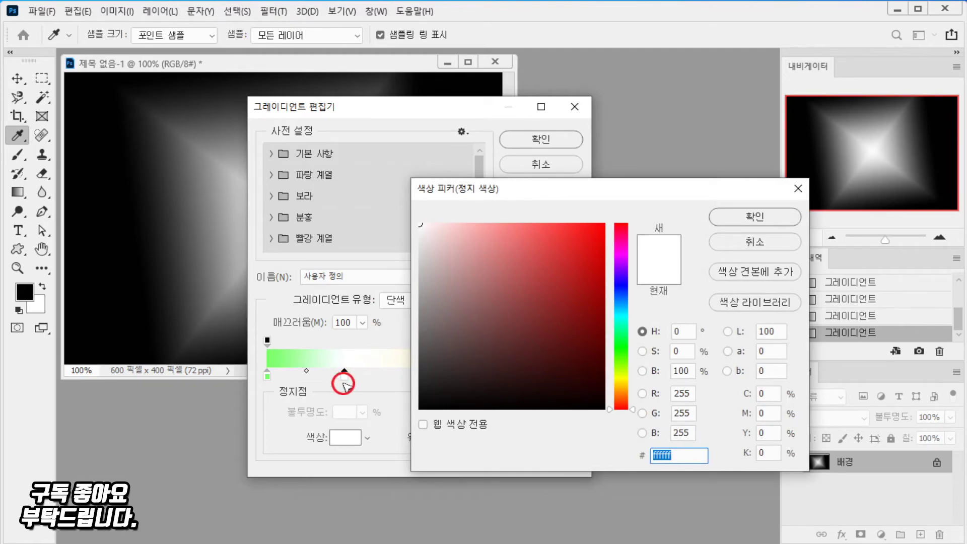
drag(623, 238, 619, 341)
drag(576, 287, 539, 223)
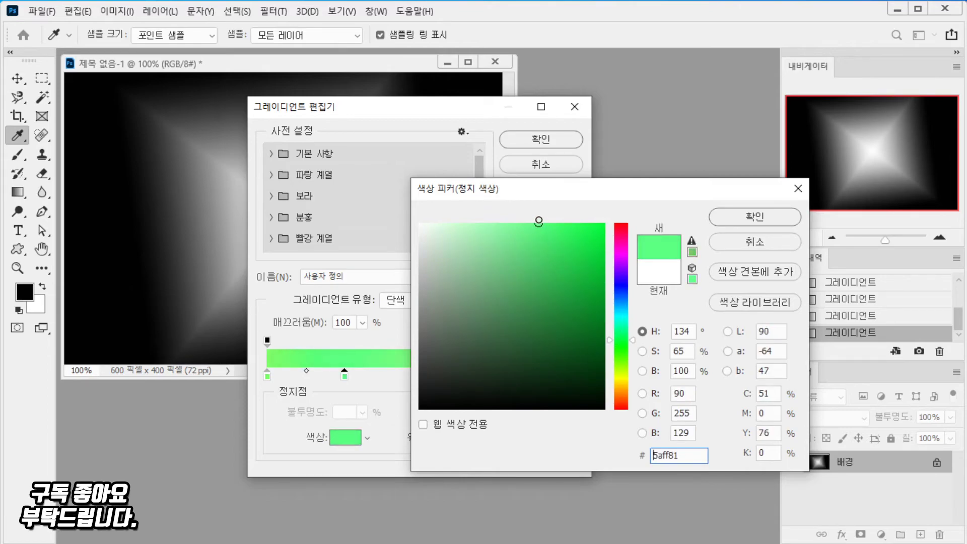
drag(617, 359, 621, 267)
mouse_move(542, 251)
mouse_down()
mouse_move(524, 257)
mouse_move(533, 228)
mouse_up()
click(756, 218)
click(520, 411)
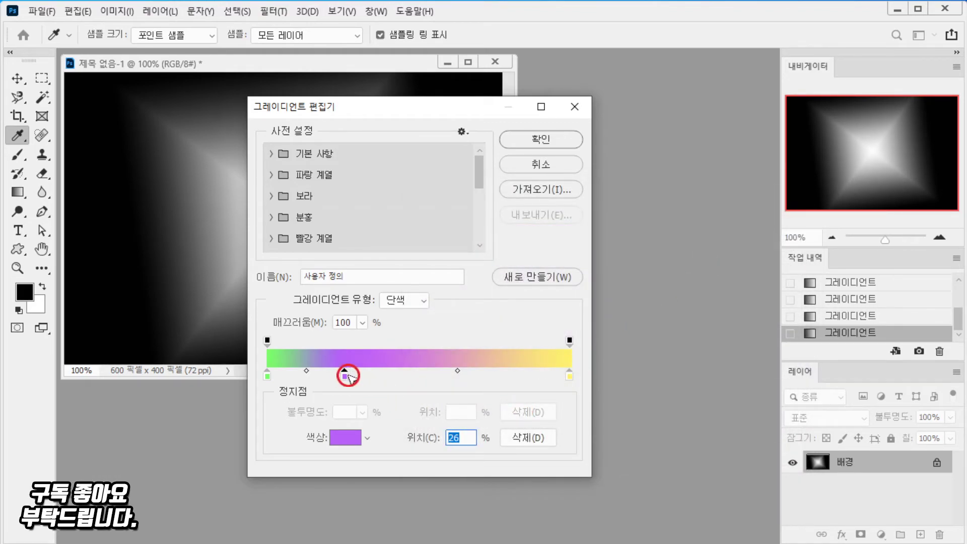
Step: Shift the purple colour stop along the gradient bar to about 44%
key(Up)
key(Up)
key(Up)
key(Up)
key(Up)
key(Up)
key(Up)
key(Up)
key(Up)
key(Up)
key(Up)
key(Up)
key(Up)
key(Up)
key(Up)
key(Up)
key(Up)
key(Up)
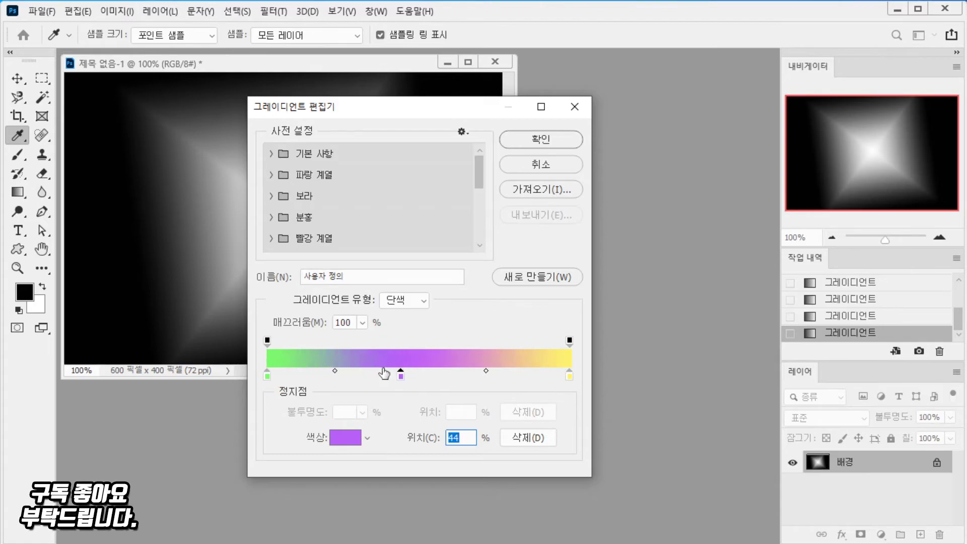
mouse_move(402, 376)
mouse_down()
mouse_move(413, 376)
mouse_move(401, 374)
mouse_up()
Step: Check the locations of the start and end colour stops, and set the purple stop's location to 50%
click(267, 374)
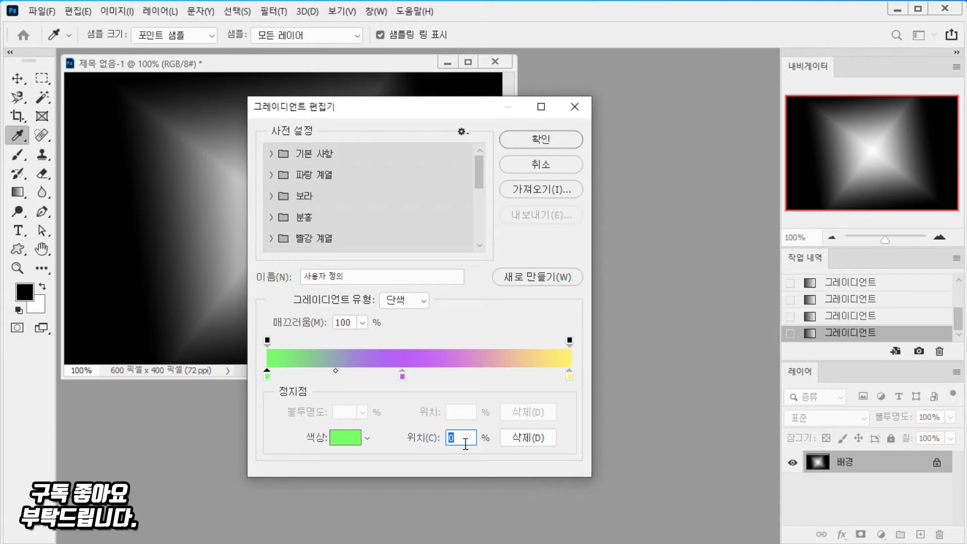
click(570, 375)
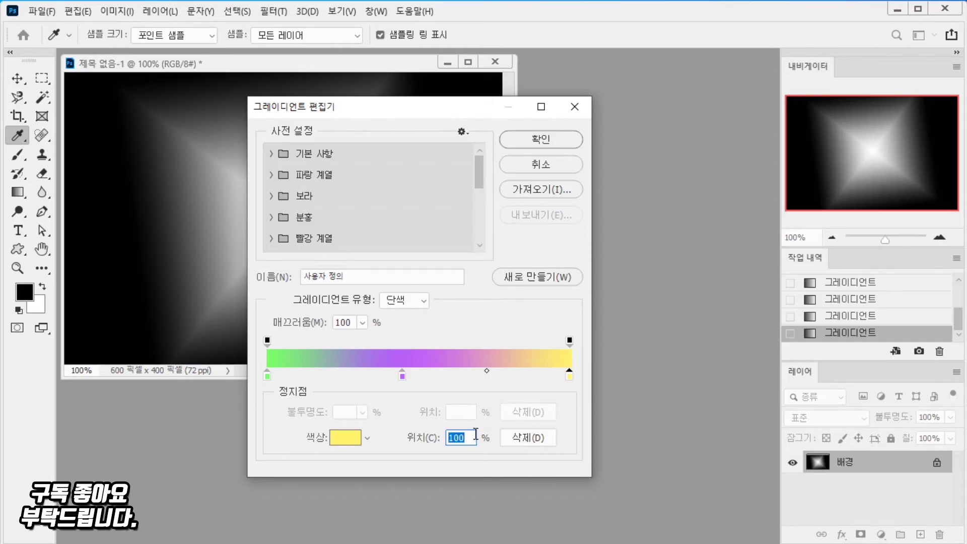
drag(402, 379, 414, 381)
text(50)
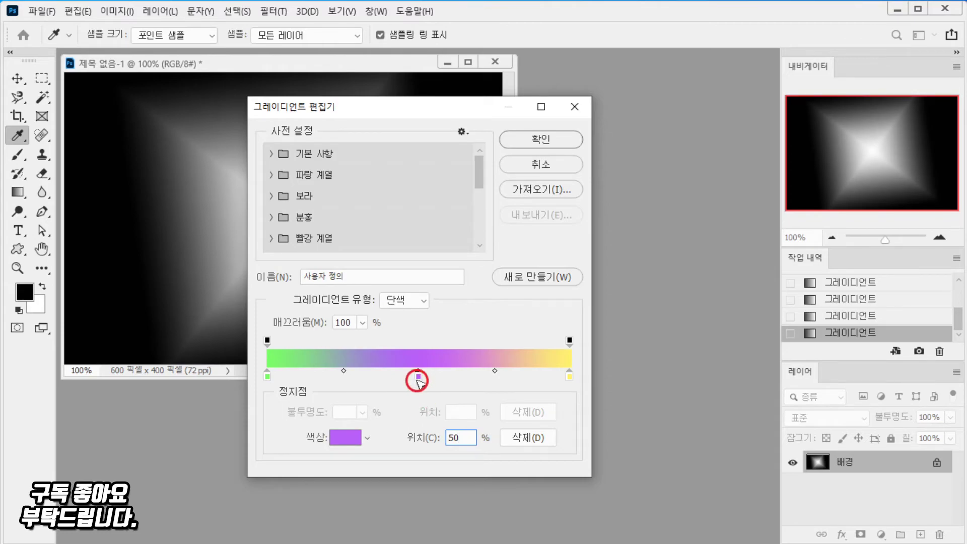
Step: Copy the purple colour stop to 25% and recolour the copy bright blue
drag(411, 384, 343, 384)
double_click(341, 377)
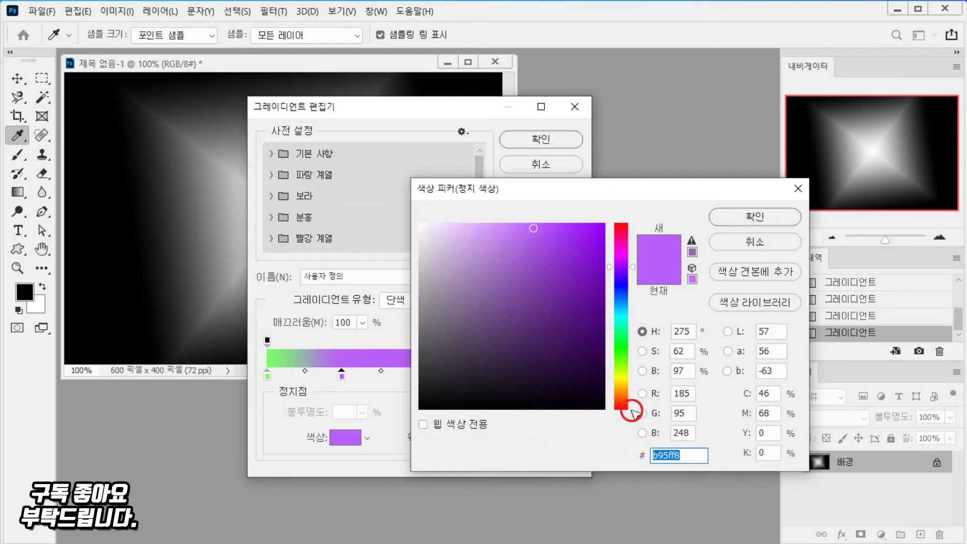
click(621, 286)
drag(565, 255, 604, 223)
click(729, 233)
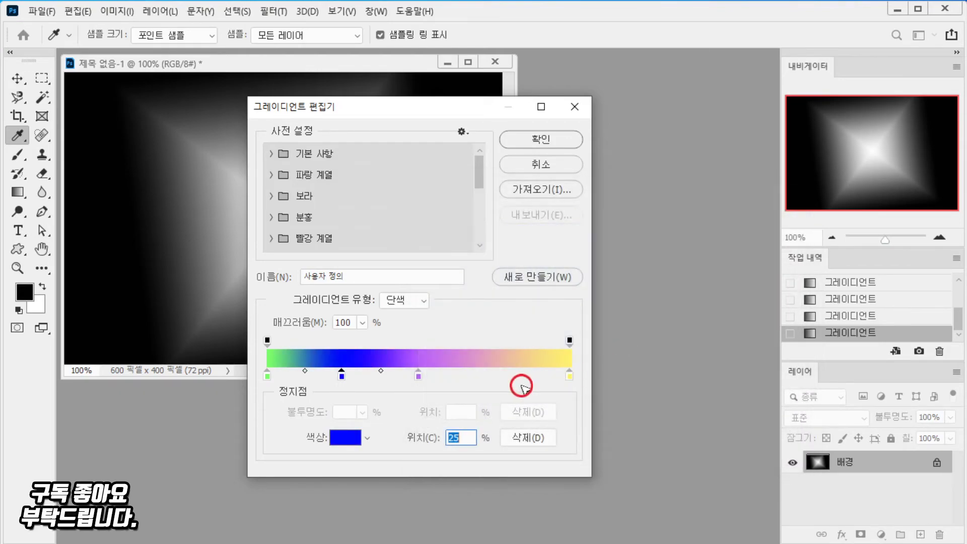
Step: Add a colour stop at 74% between the purple and yellow stops and make it orange-red
double_click(492, 375)
drag(622, 285, 624, 406)
click(740, 217)
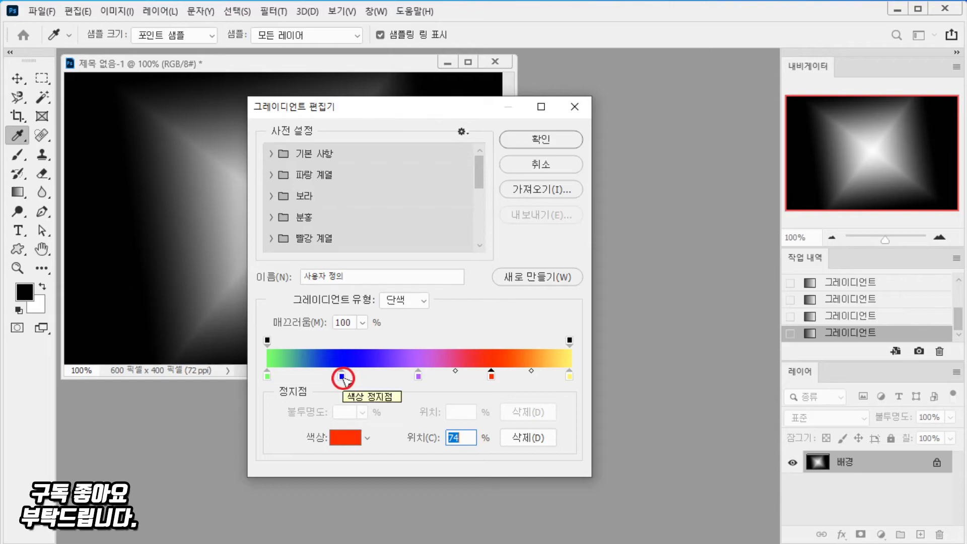
Step: Remove the blue and orange-red colour stops from the gradient bar
click(342, 376)
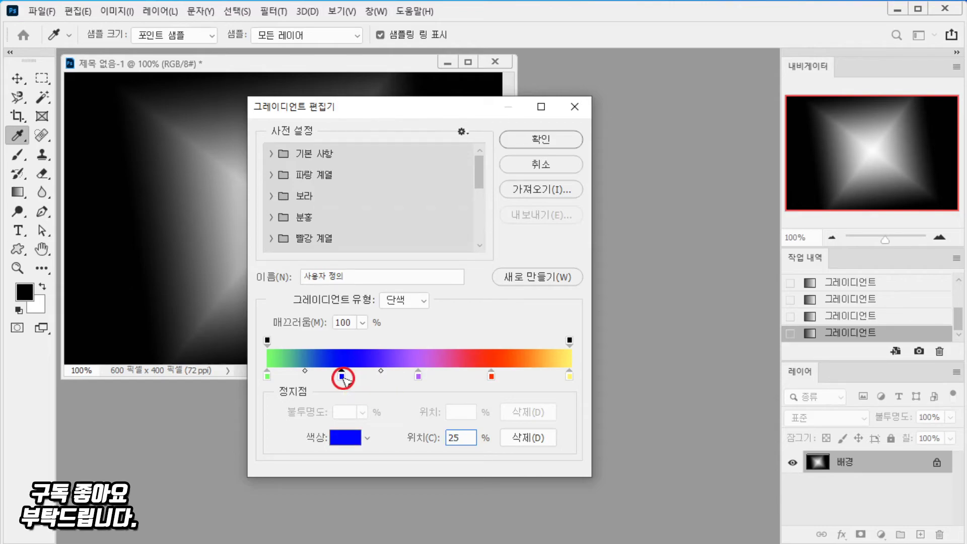
drag(342, 377, 342, 396)
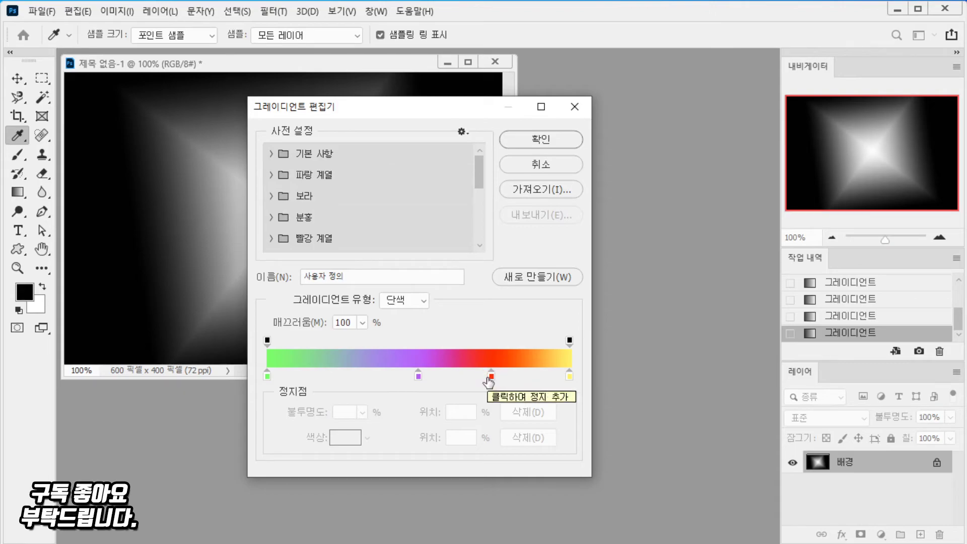
drag(488, 378, 479, 415)
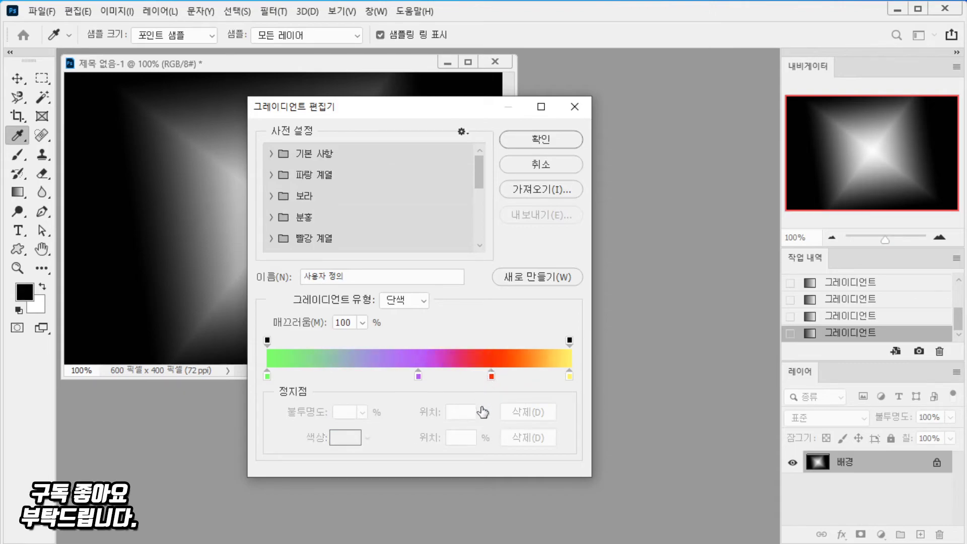
drag(492, 378, 507, 406)
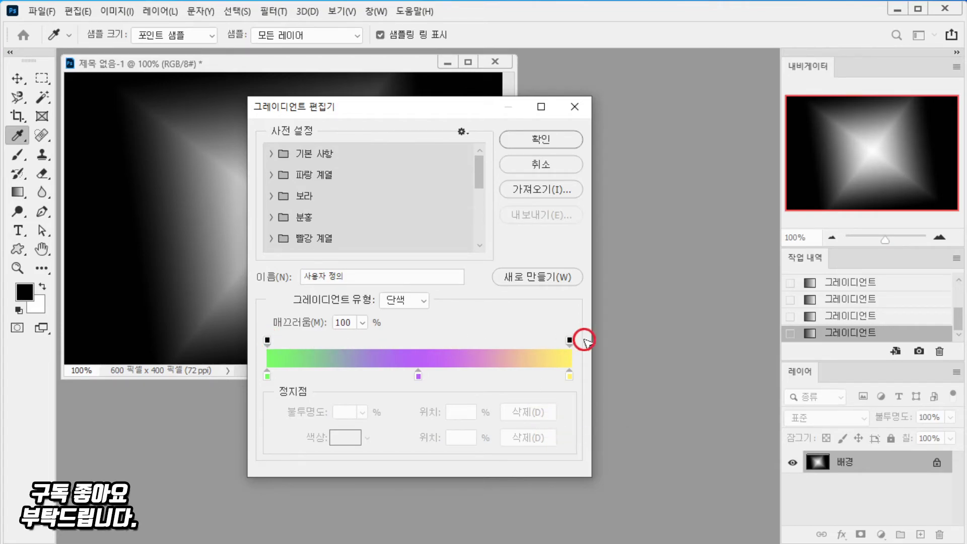
Step: Select the end opacity stops, add an opacity stop at 50% and lower its opacity to 0%
drag(570, 341, 592, 346)
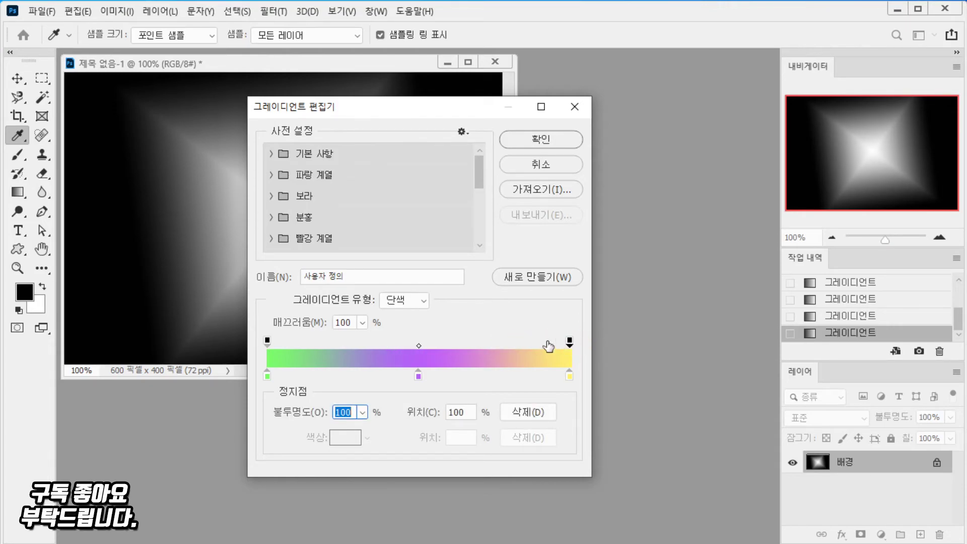
click(267, 340)
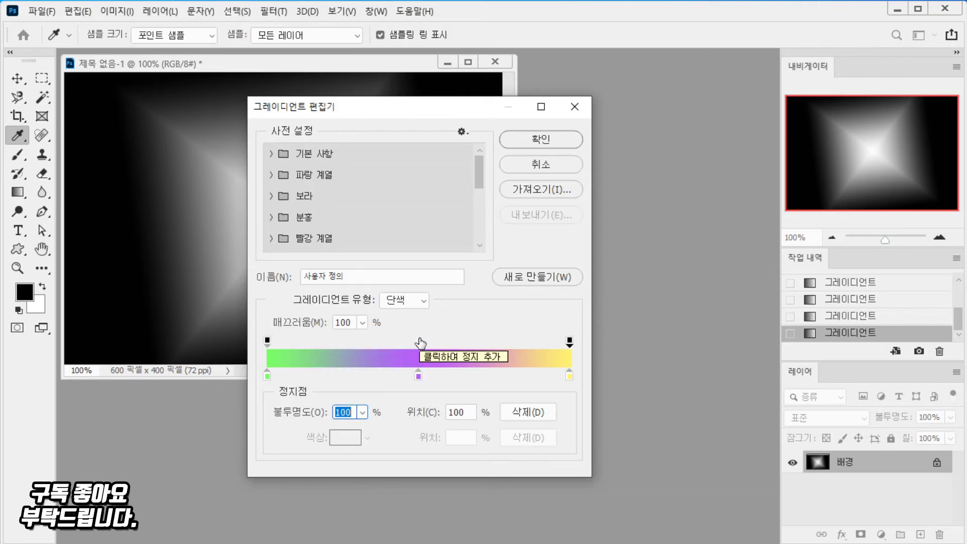
click(419, 343)
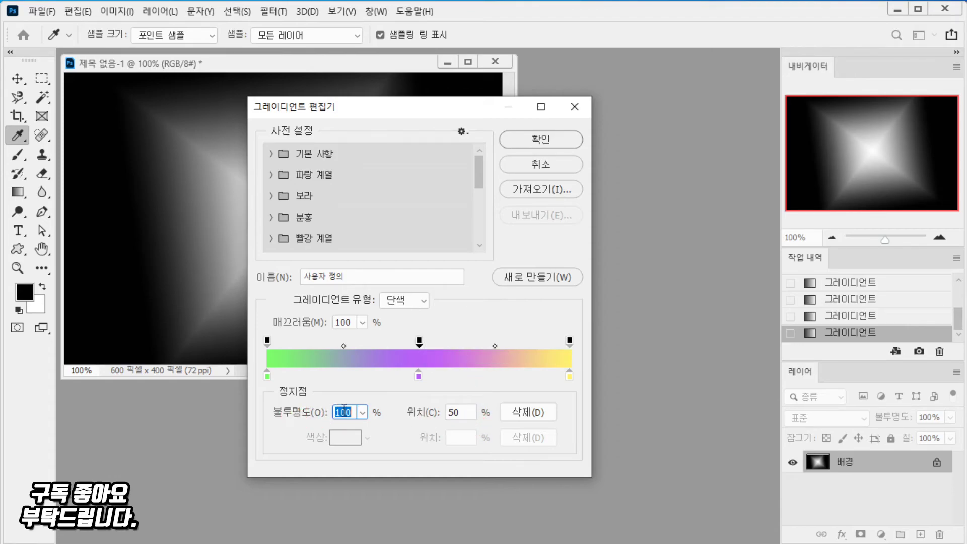
click(363, 412)
drag(361, 432, 302, 430)
click(416, 379)
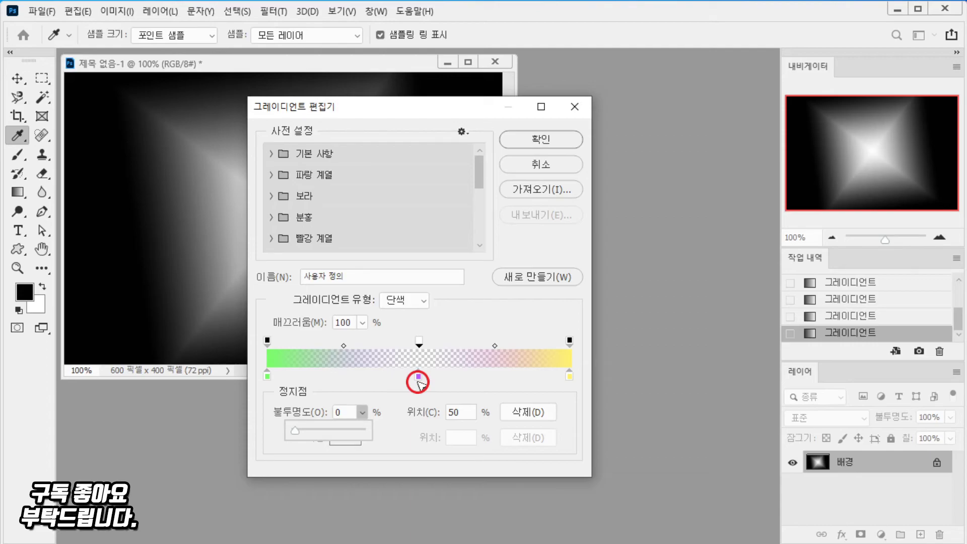
Step: Reselect the transparent middle opacity stop and remove it from the gradient bar
click(421, 343)
click(360, 413)
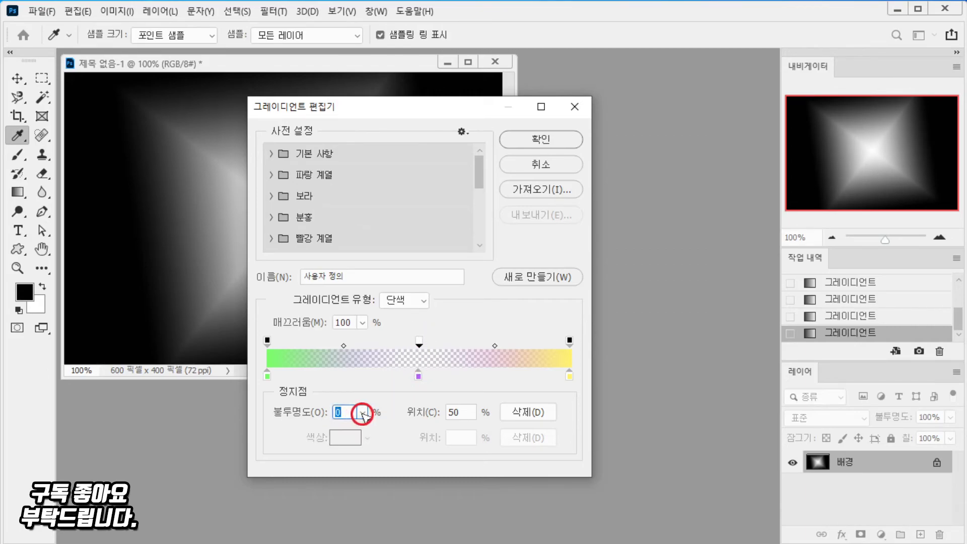
click(422, 341)
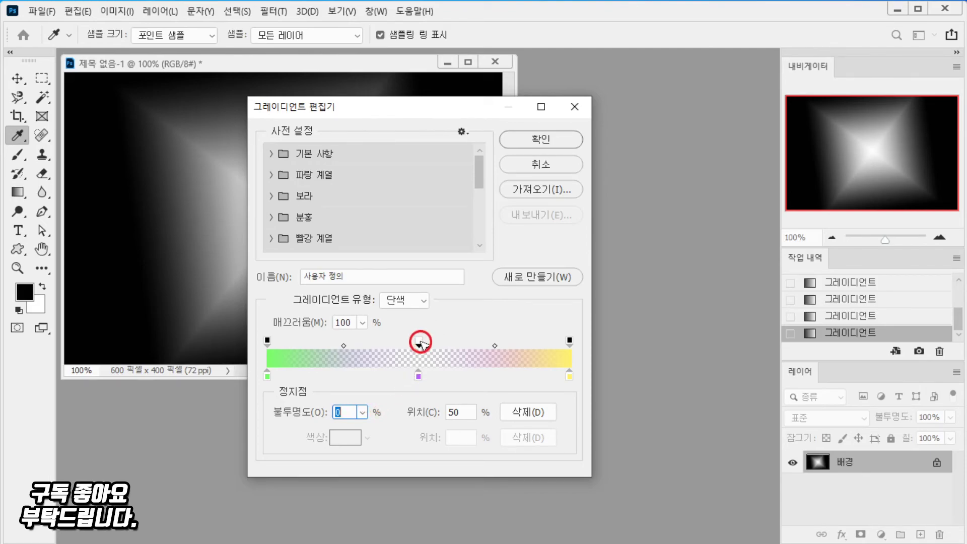
drag(421, 343, 458, 319)
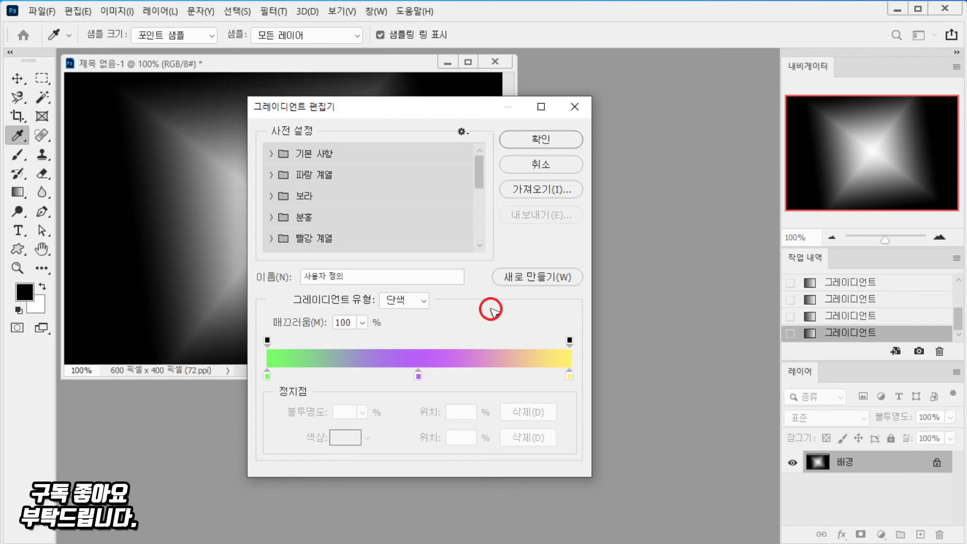
Step: Accept the green-purple-yellow gradient and look through the gradient picker's presets
click(538, 142)
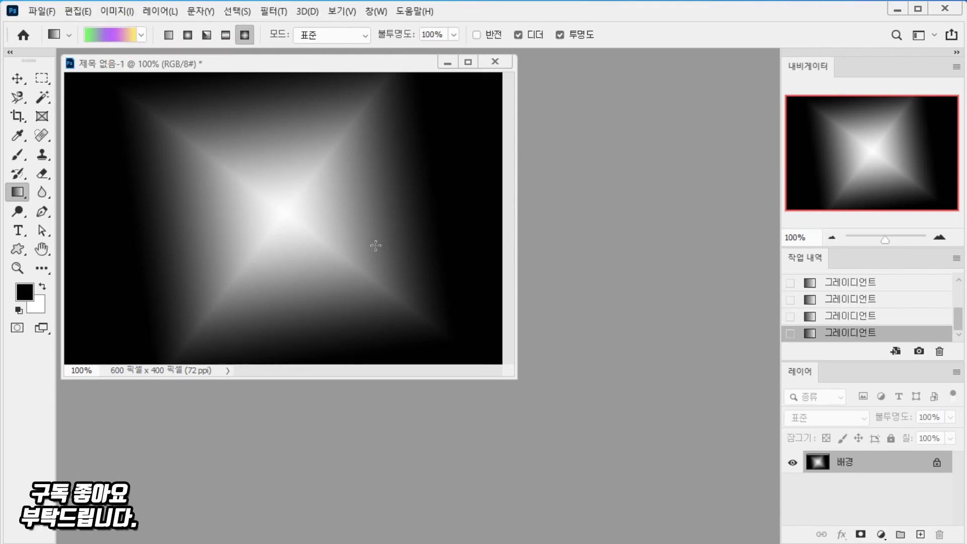
click(141, 34)
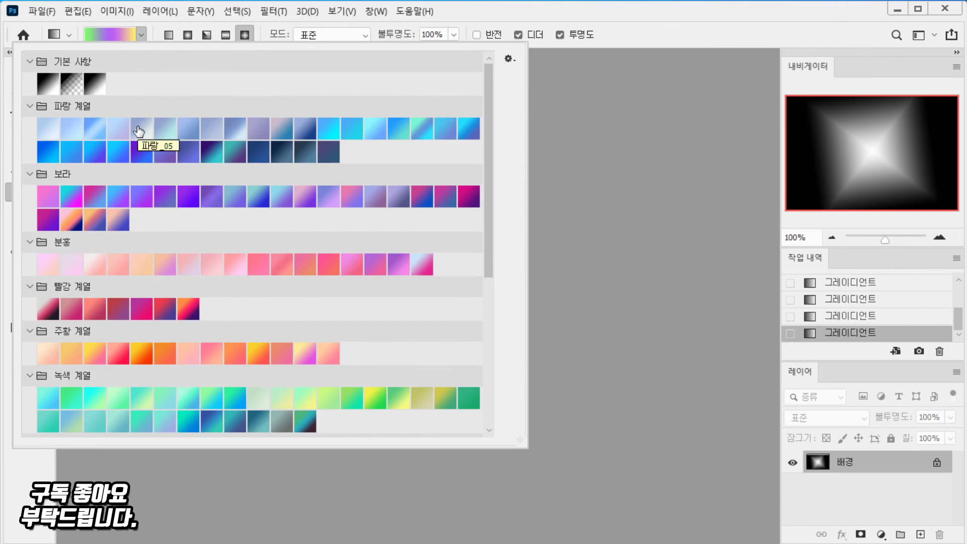
click(142, 35)
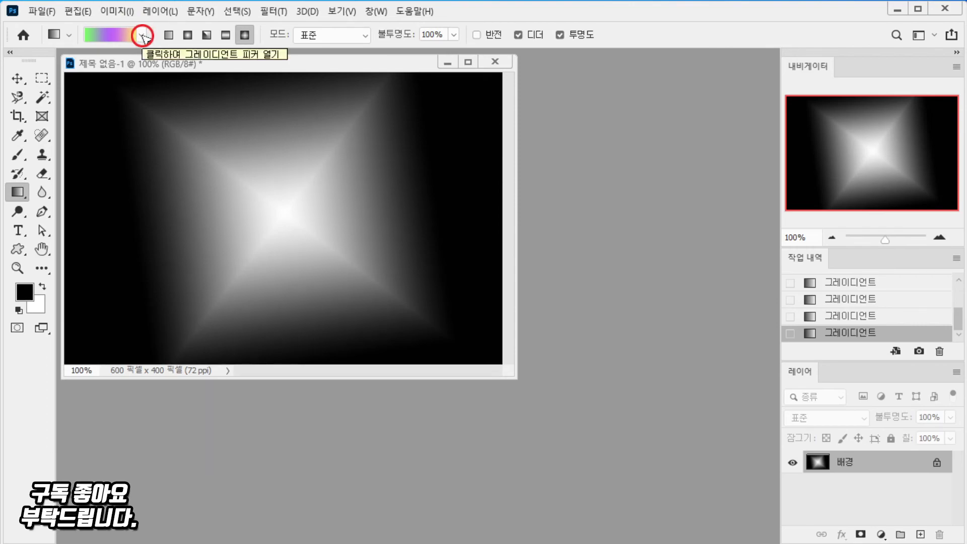
Step: Reopen the gradient for editing and save it as a new preset named 연습용
click(104, 34)
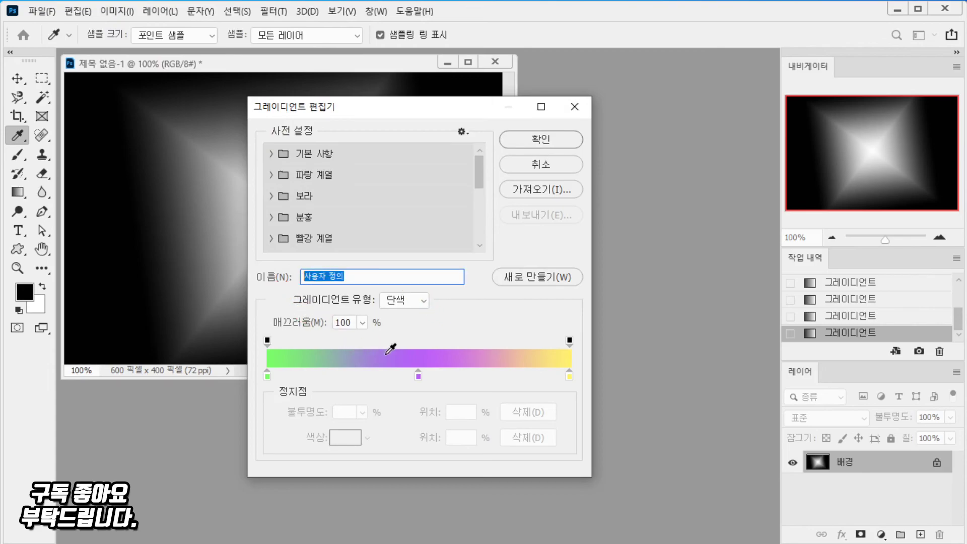
text(연습용)
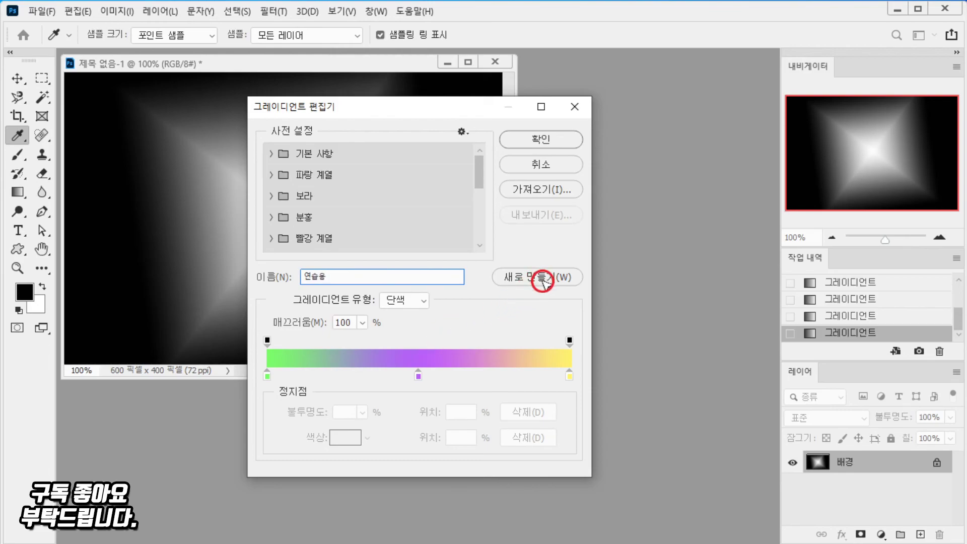
click(543, 280)
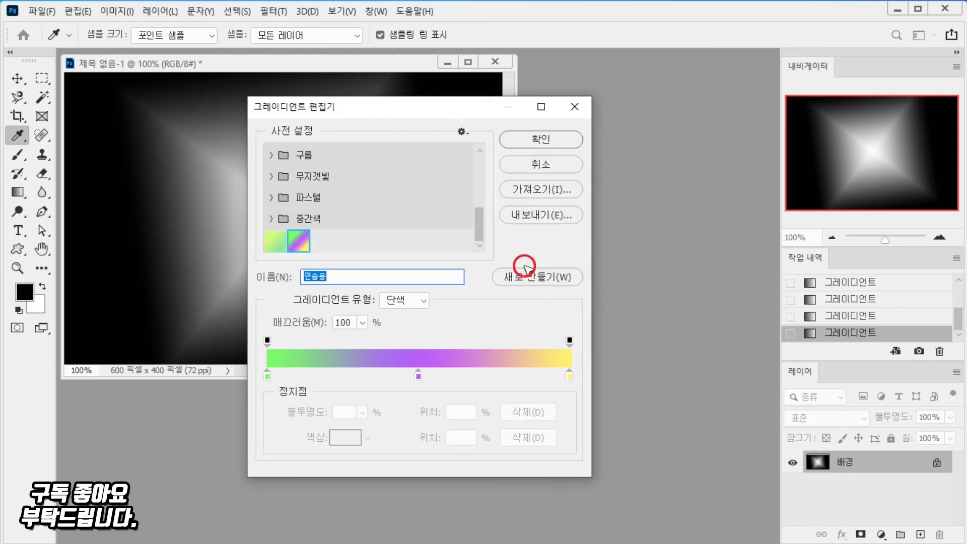
mouse_move(479, 231)
mouse_down()
mouse_move(471, 167)
mouse_move(485, 230)
mouse_up()
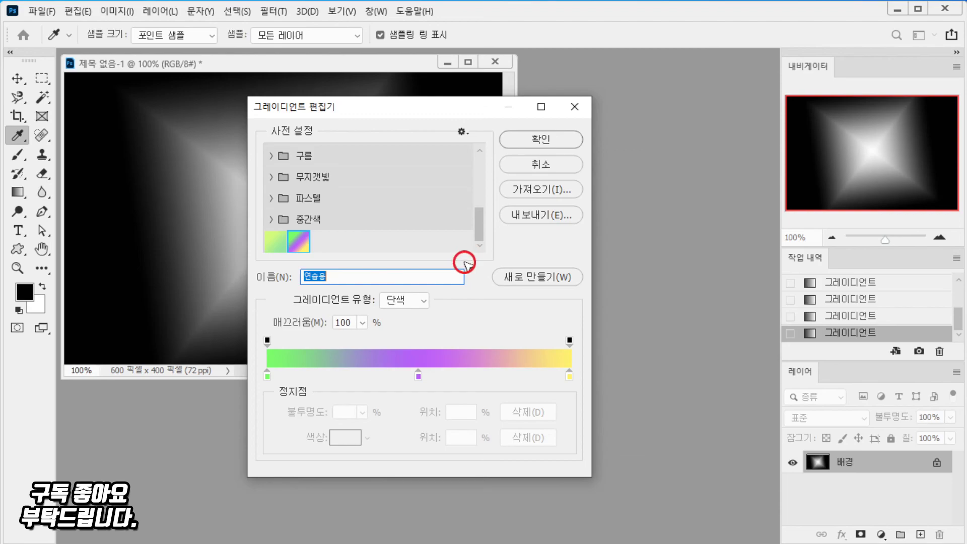
click(540, 140)
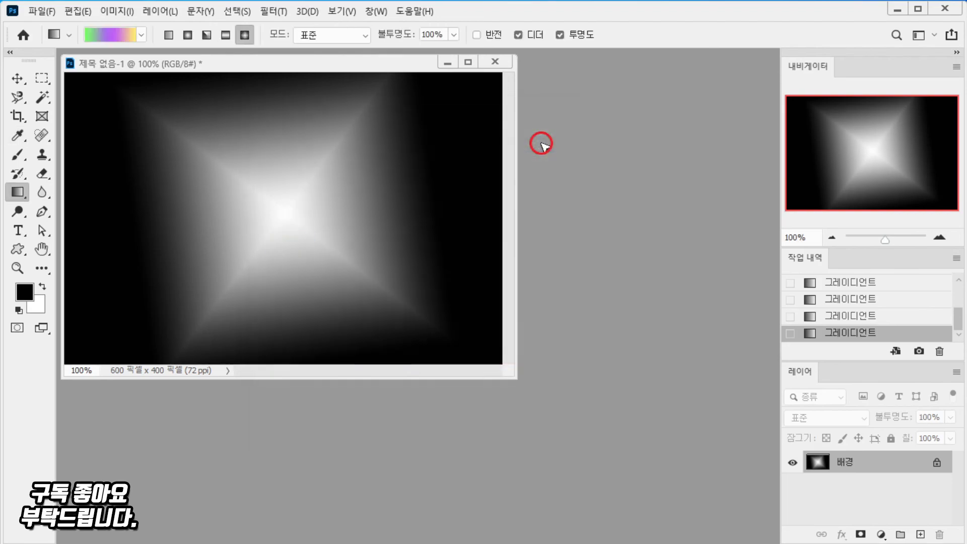
Step: Choose the fourth gradient in the blue group (파랑 계열) and locate the saved custom gradient among the presets
click(142, 35)
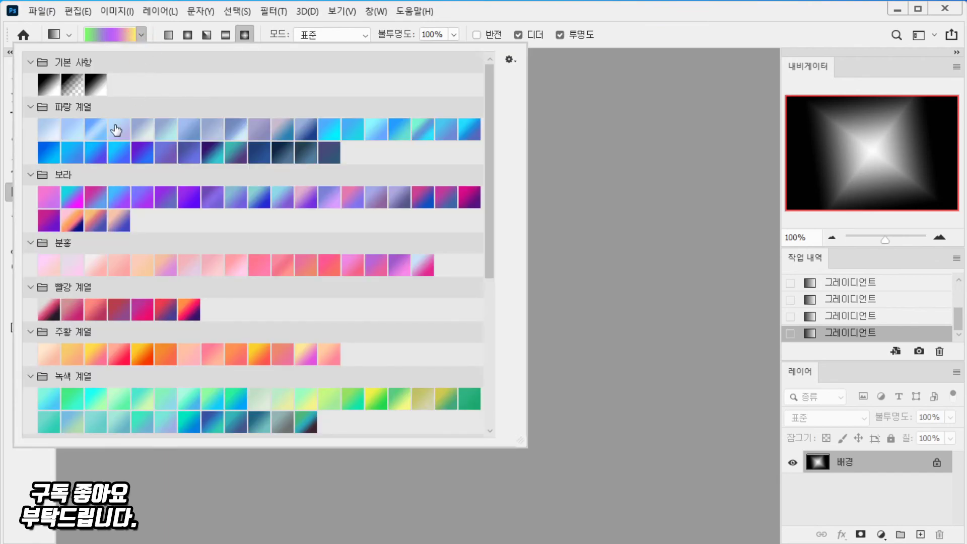
click(114, 127)
drag(491, 96, 500, 291)
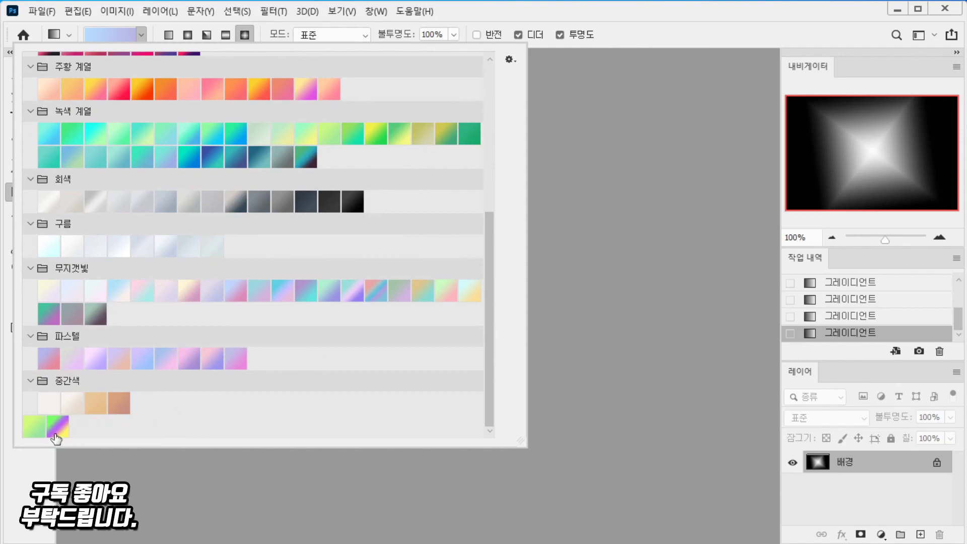